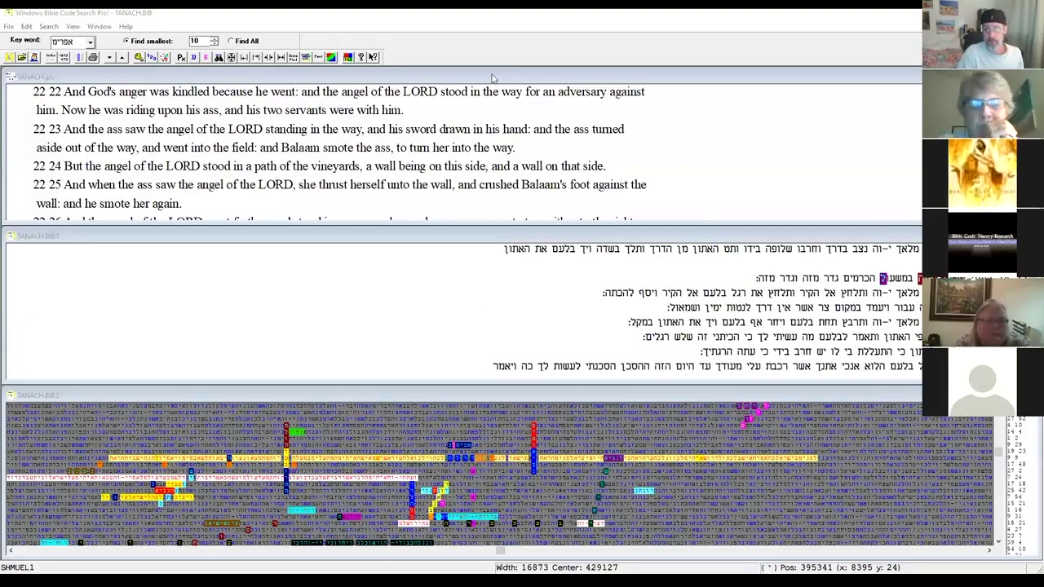
- Open the 1 Samuel passage from the long yellow-highlighted matrix row in Hebrew and English, starting the English at verse 9:1
right_click(677, 454)
click(700, 424)
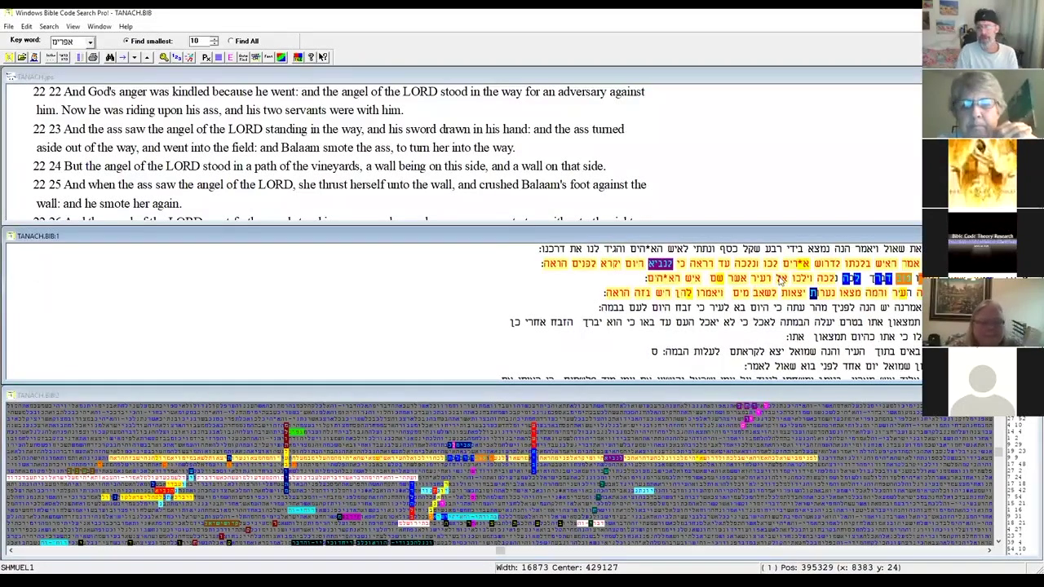
click(231, 57)
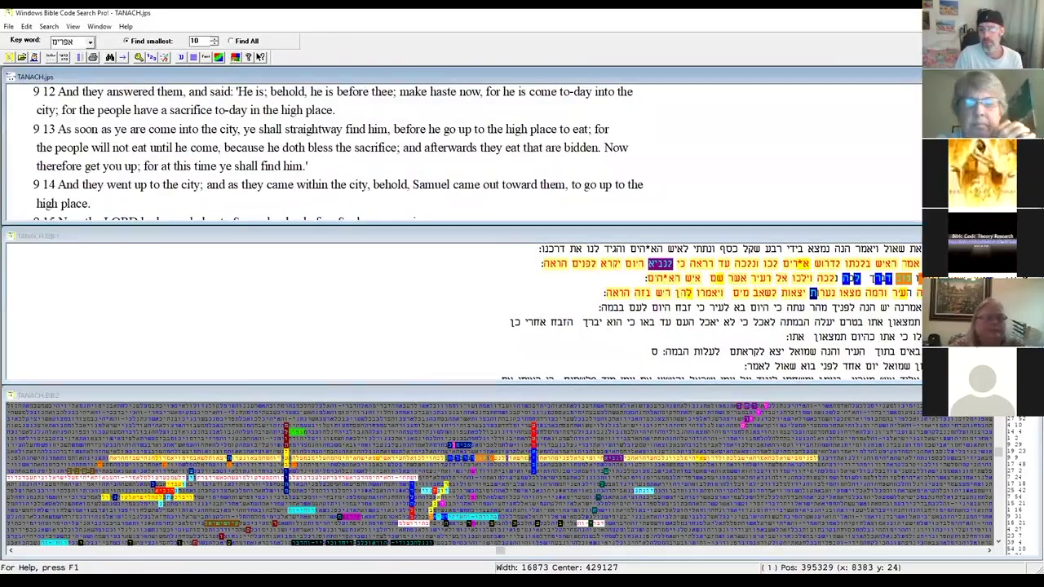
scroll(327, 147, up, 3)
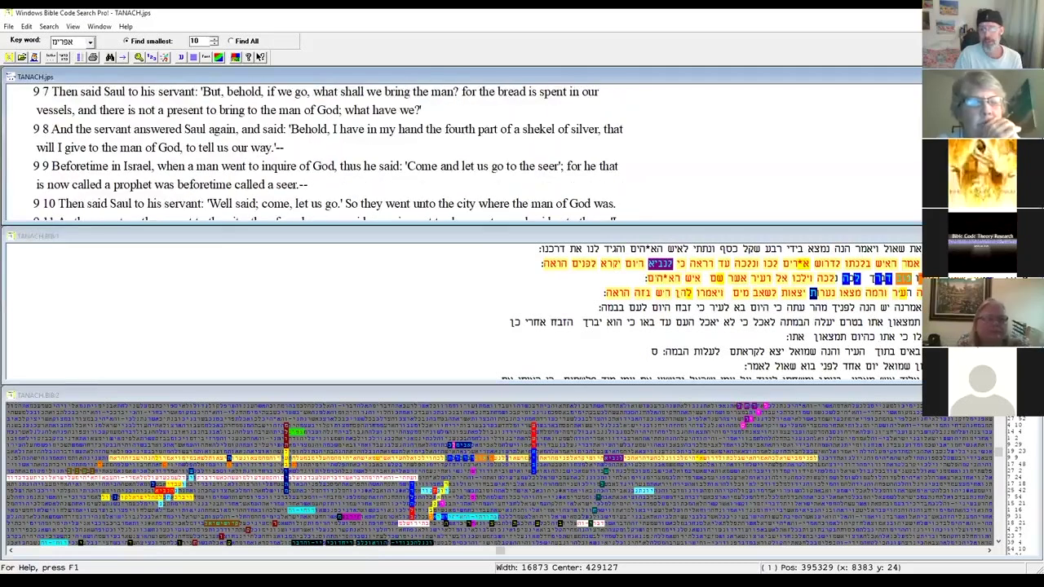
scroll(326, 153, up, 2)
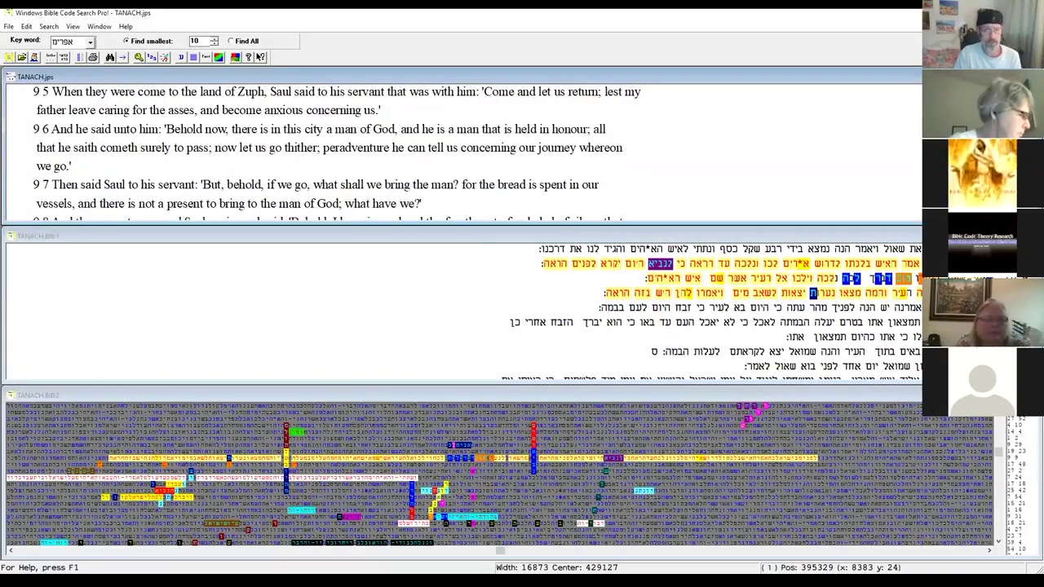
scroll(326, 147, up, 2)
scroll(326, 147, up, 2)
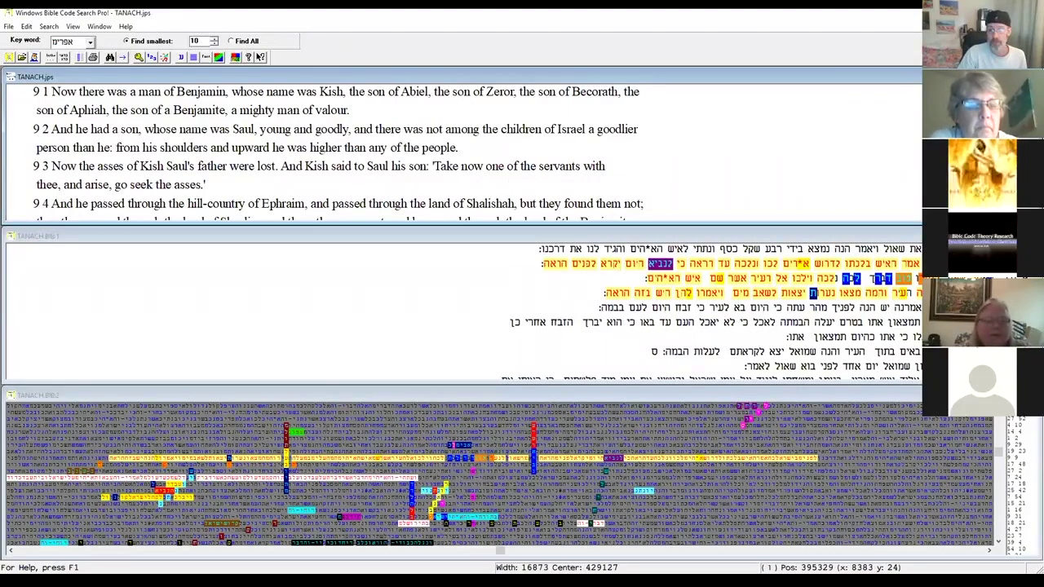
- Read the English text of 1 Samuel chapter 9 from verse 3 through verse 16
scroll(338, 153, down, 2)
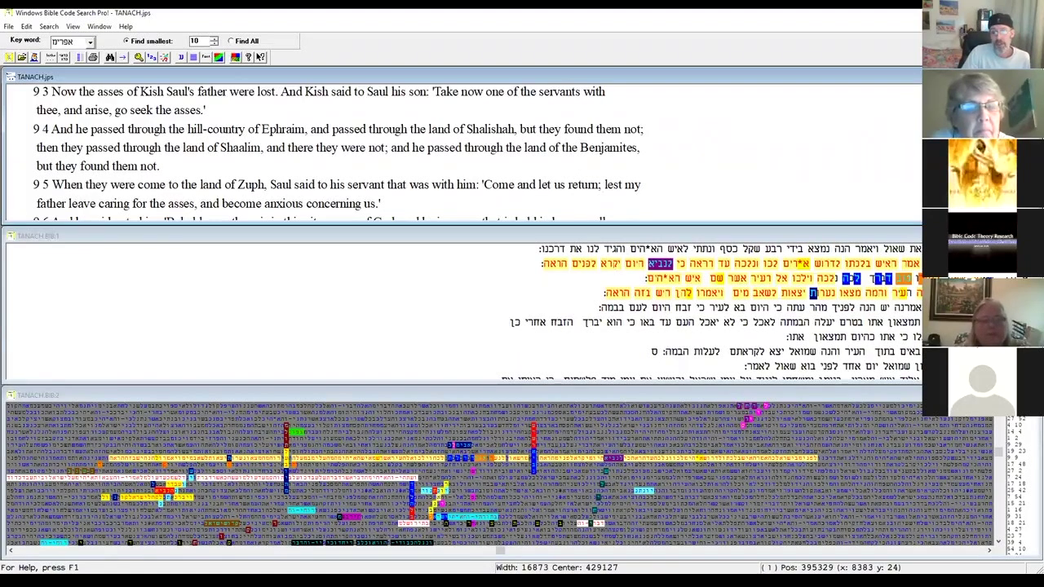
scroll(339, 147, down, 1)
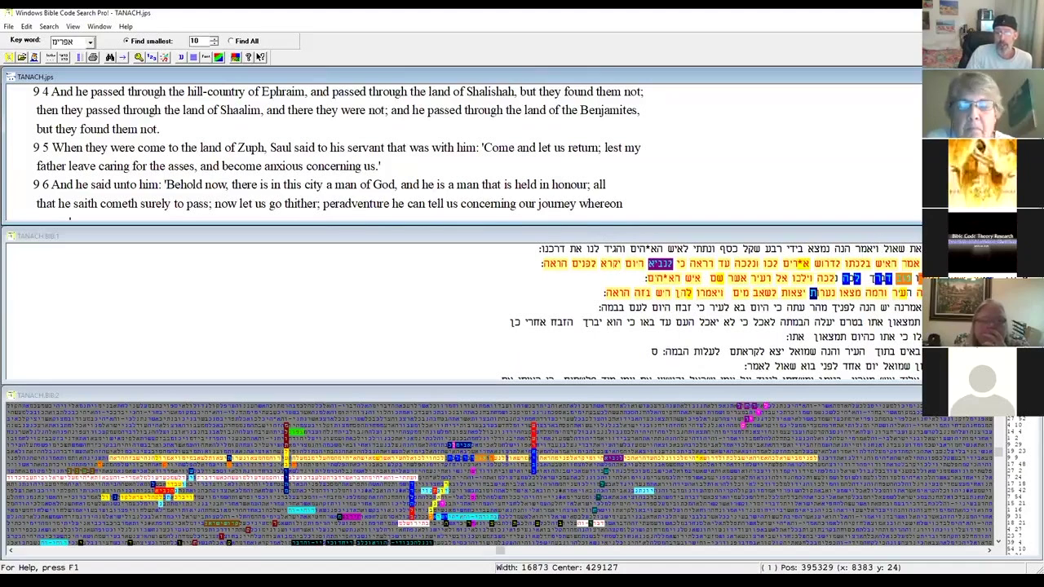
scroll(11, 113, down, 1)
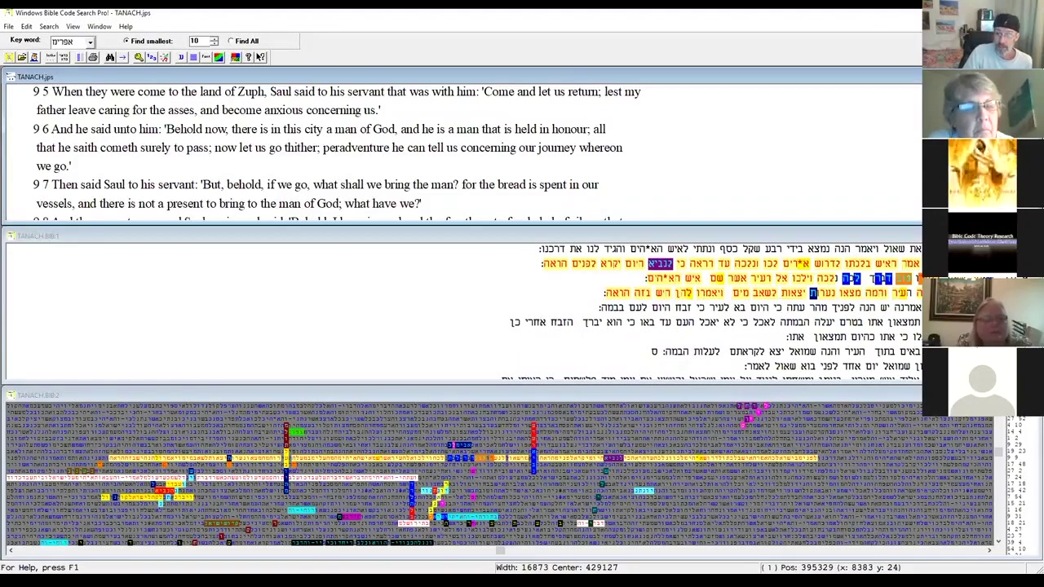
scroll(326, 151, down, 2)
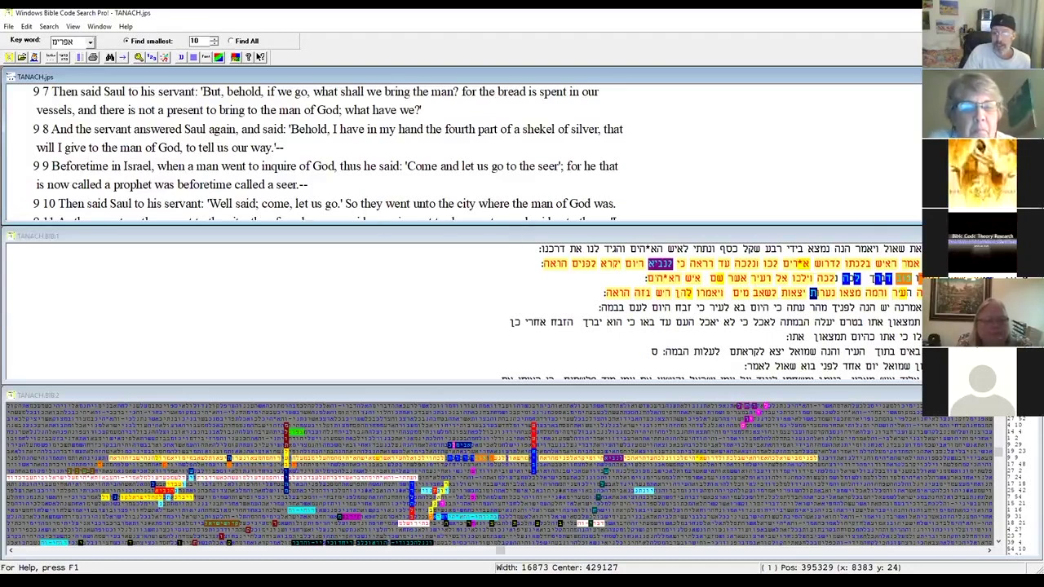
scroll(332, 153, down, 2)
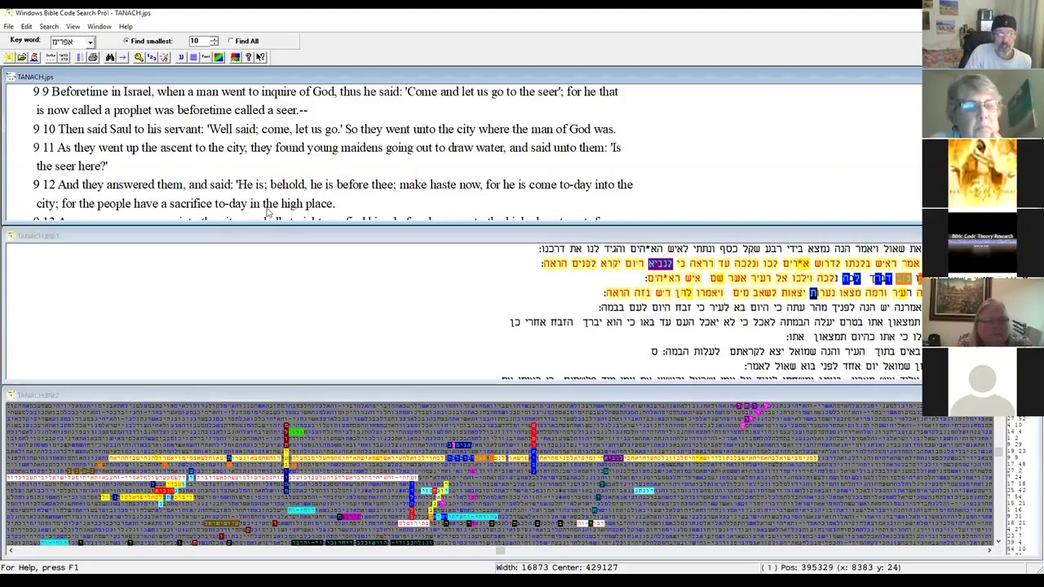
scroll(326, 146, down, 5)
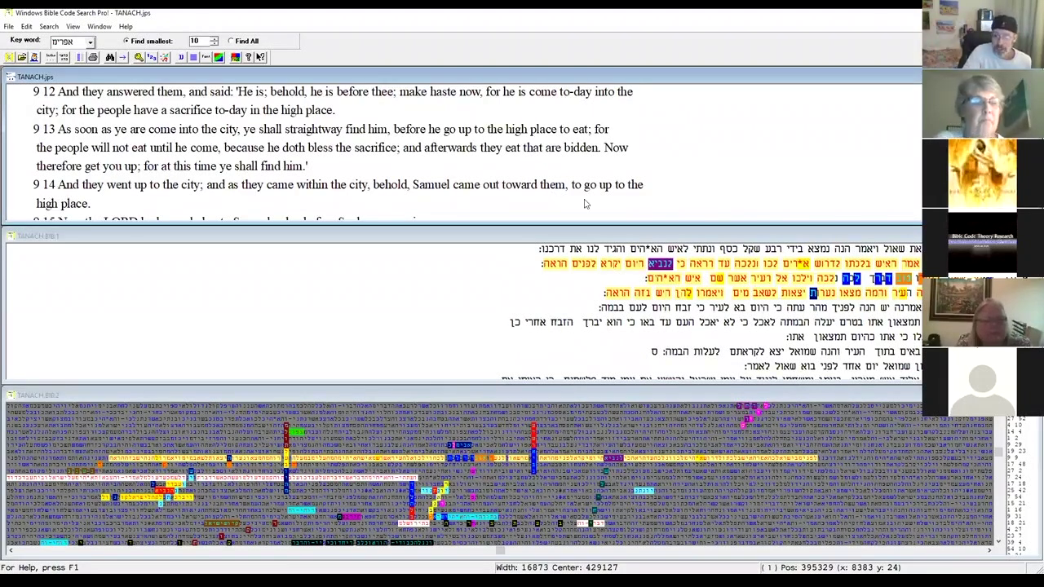
scroll(326, 146, down, 1)
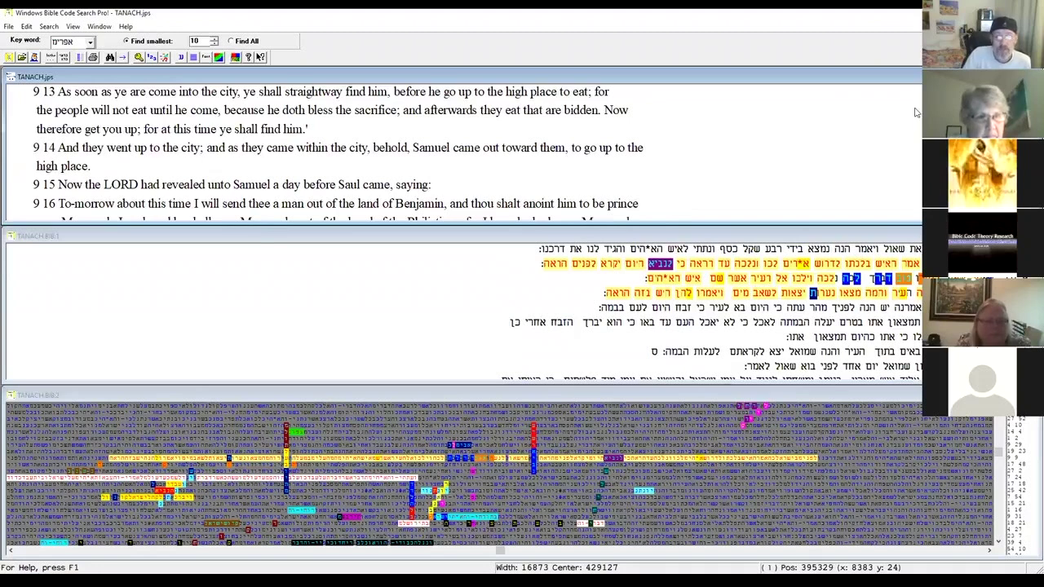
scroll(530, 98, up, 2)
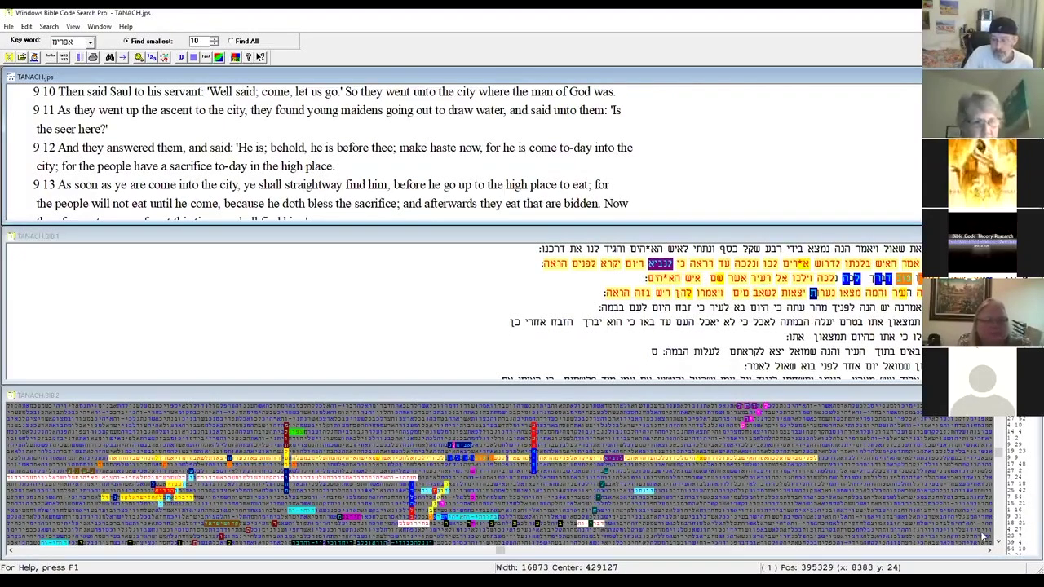
- Open the 2 Samuel passage from the white-highlighted matrix row in Hebrew and English, and show the English from verse 7:25
click(488, 421)
scroll(487, 421, down, 2)
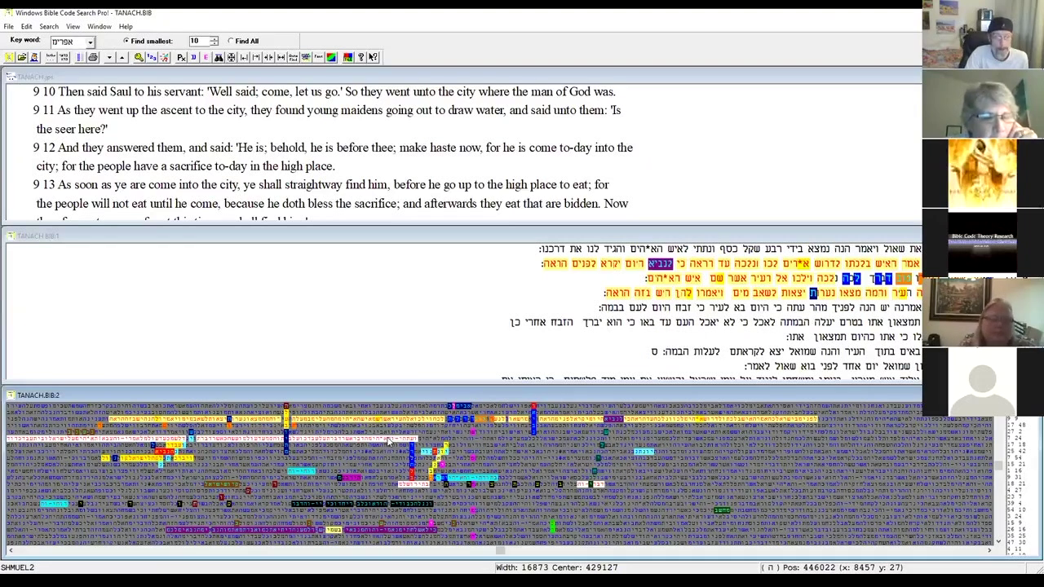
right_click(387, 441)
click(422, 406)
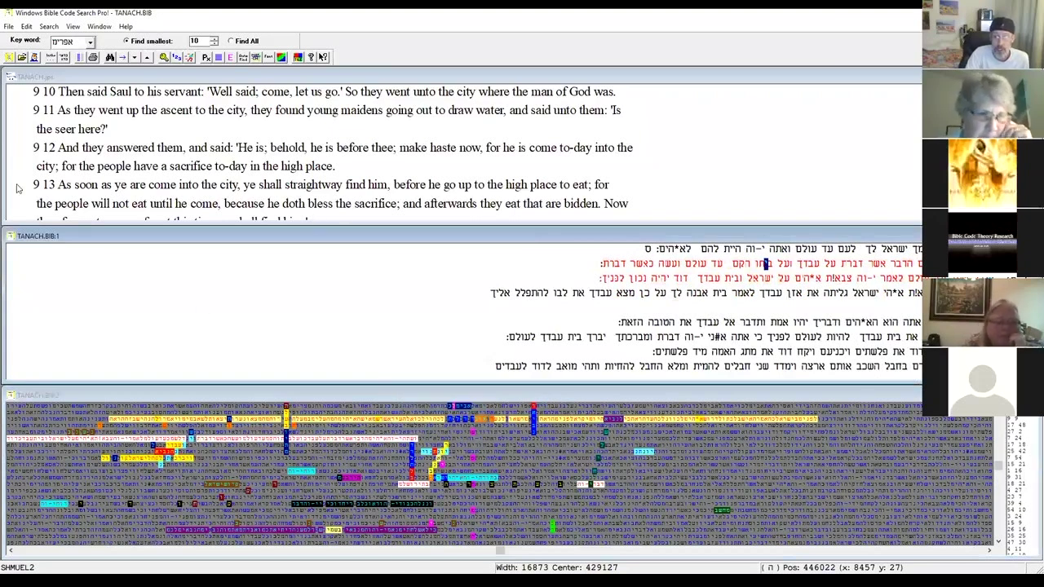
click(234, 58)
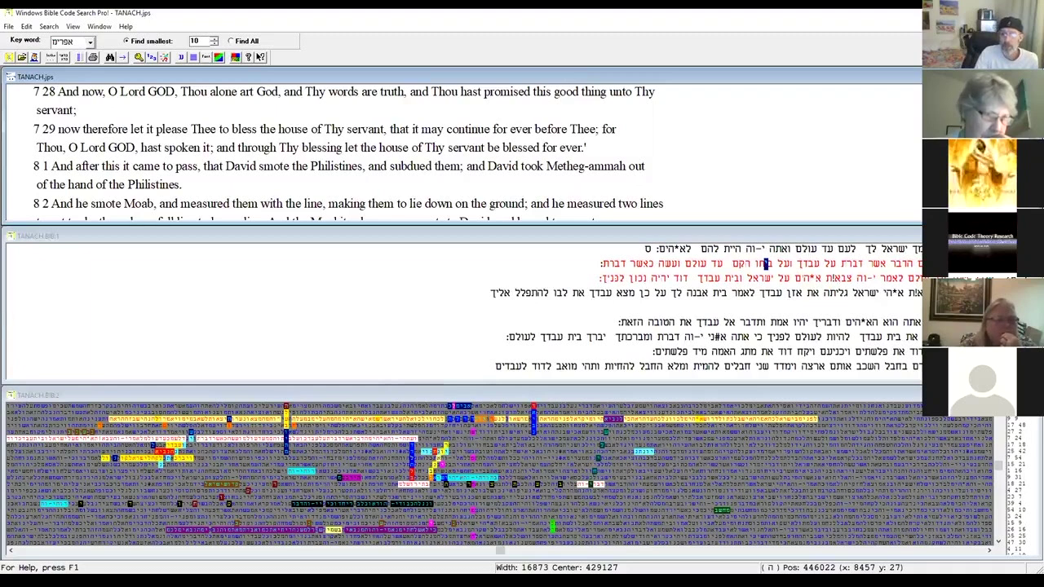
scroll(342, 151, up, 2)
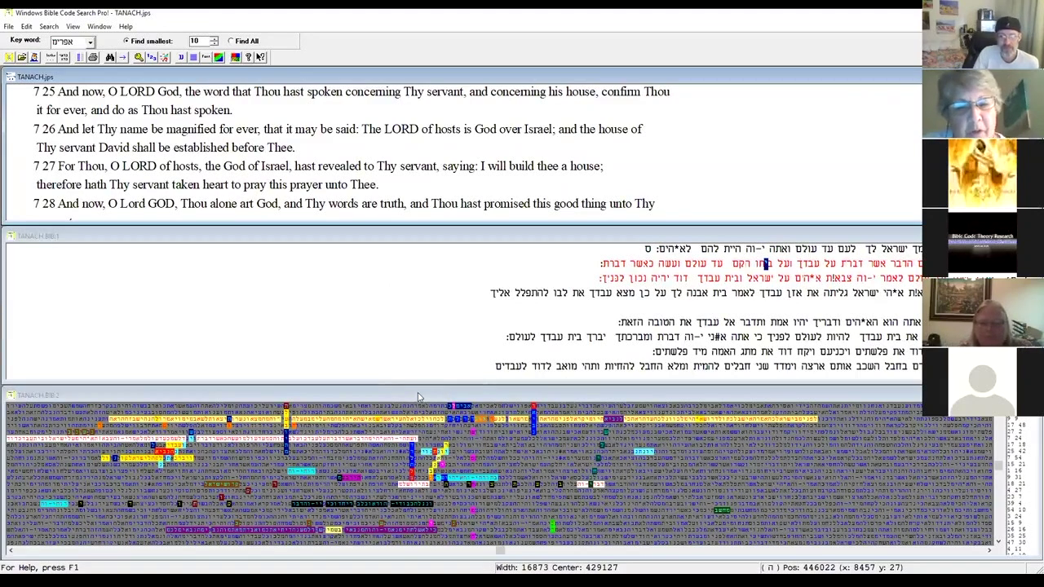
- Open the 1 Kings passage from the short yellow-highlighted matrix row in Hebrew and English, and show the English from verse 8:55
click(11, 551)
click(11, 551)
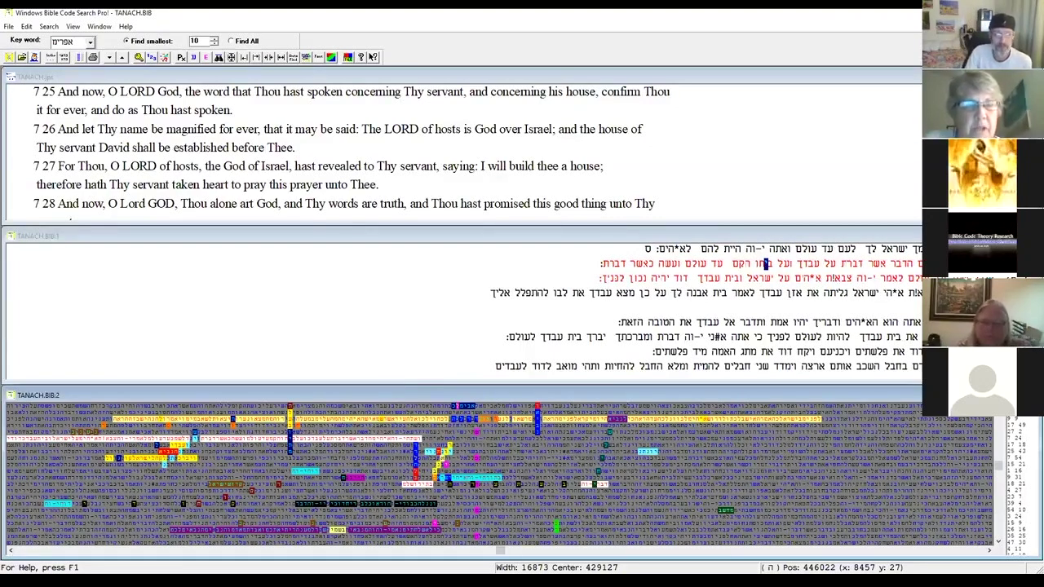
right_click(184, 461)
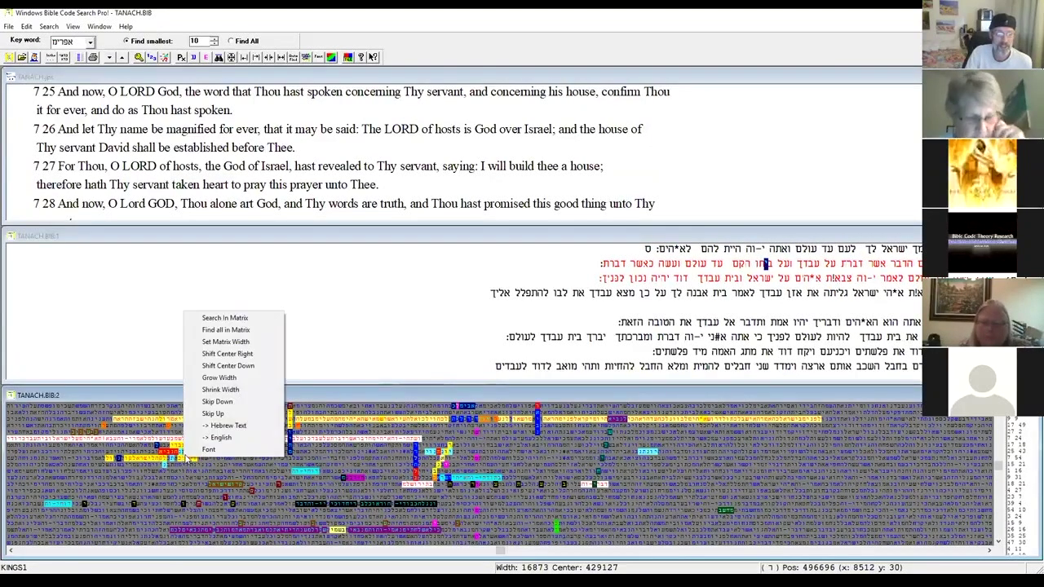
click(210, 425)
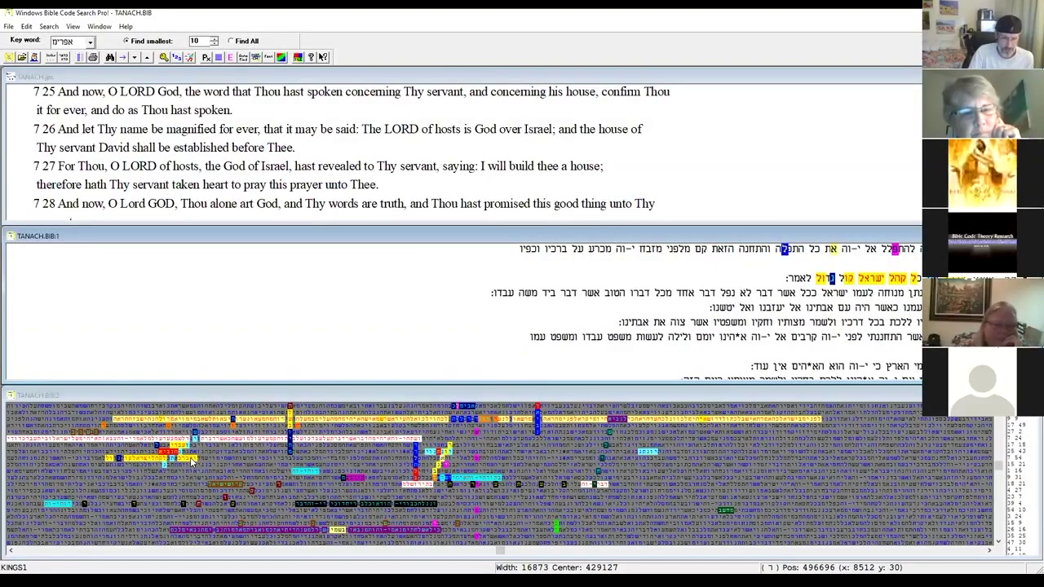
click(192, 462)
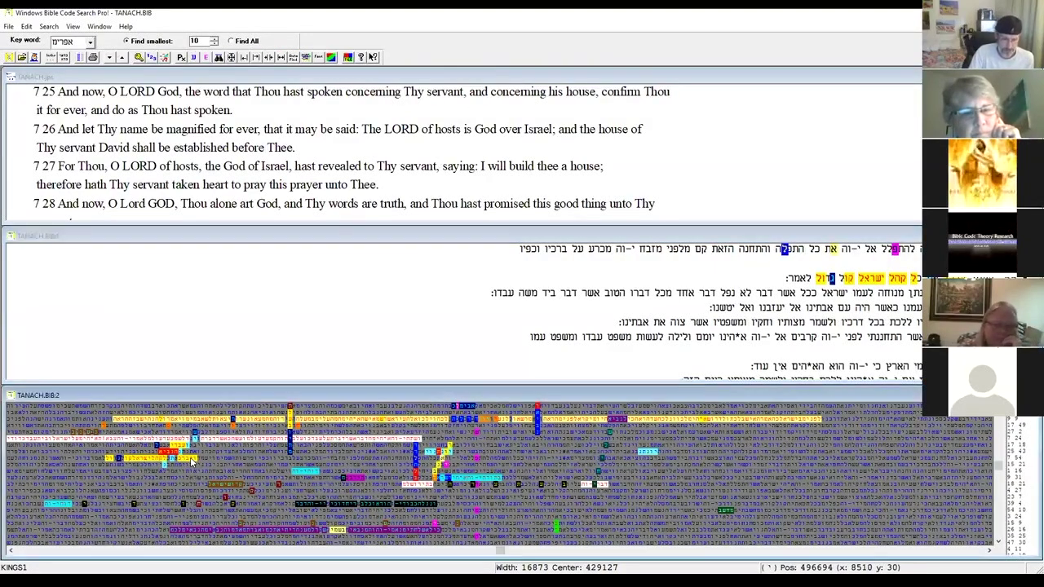
click(206, 58)
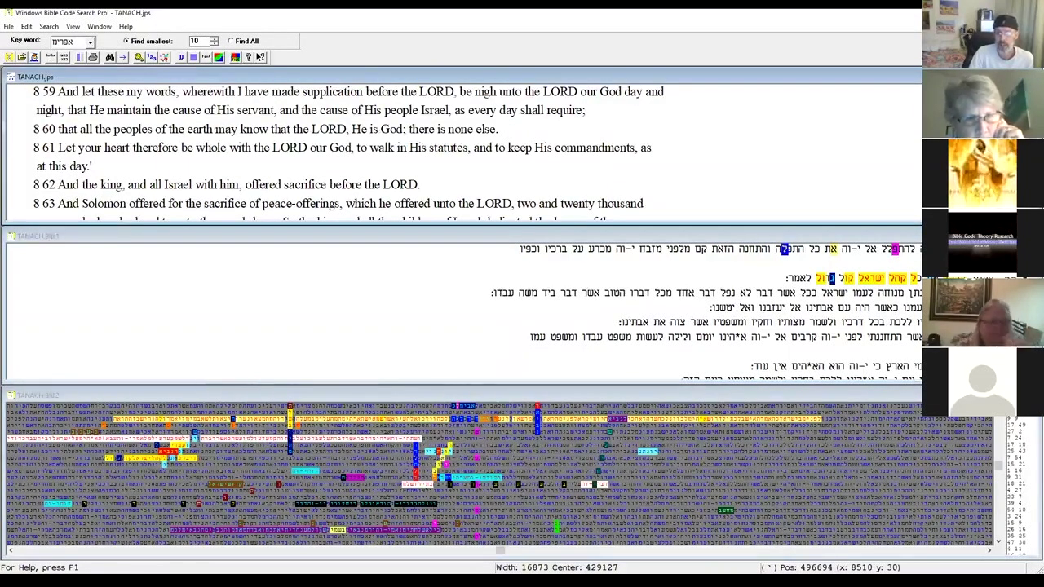
scroll(348, 153, up, 2)
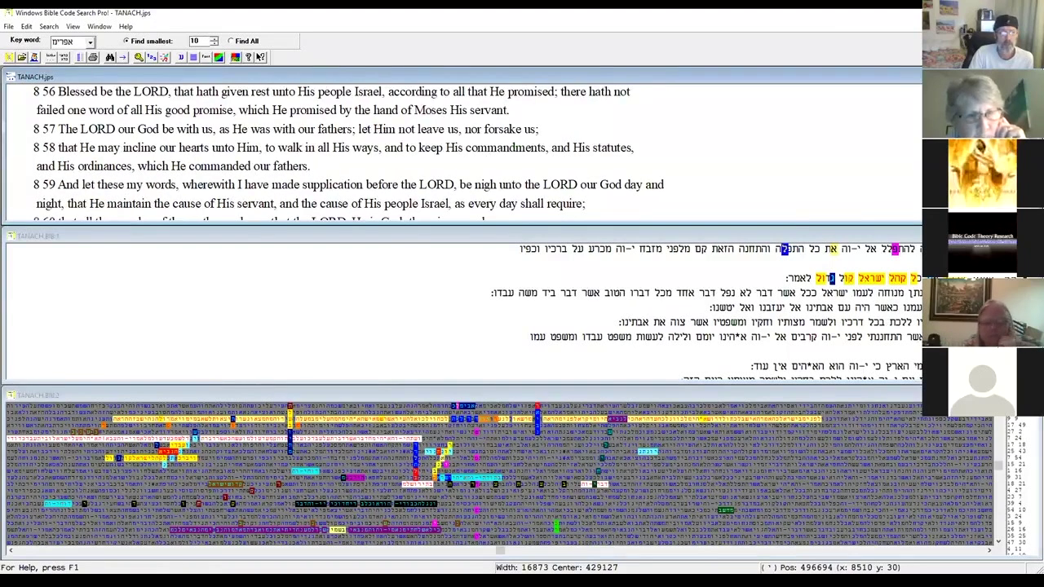
scroll(348, 153, up, 1)
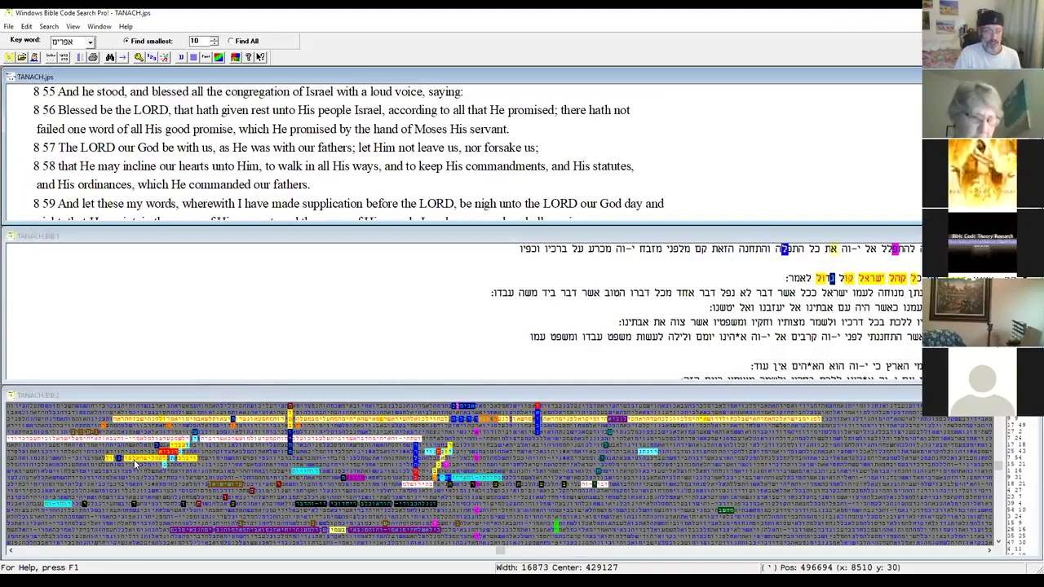
- Open the Isaiah passage from the black-highlighted matrix row in Hebrew and English, and read the English from verse 40:5 to 40:15
click(420, 507)
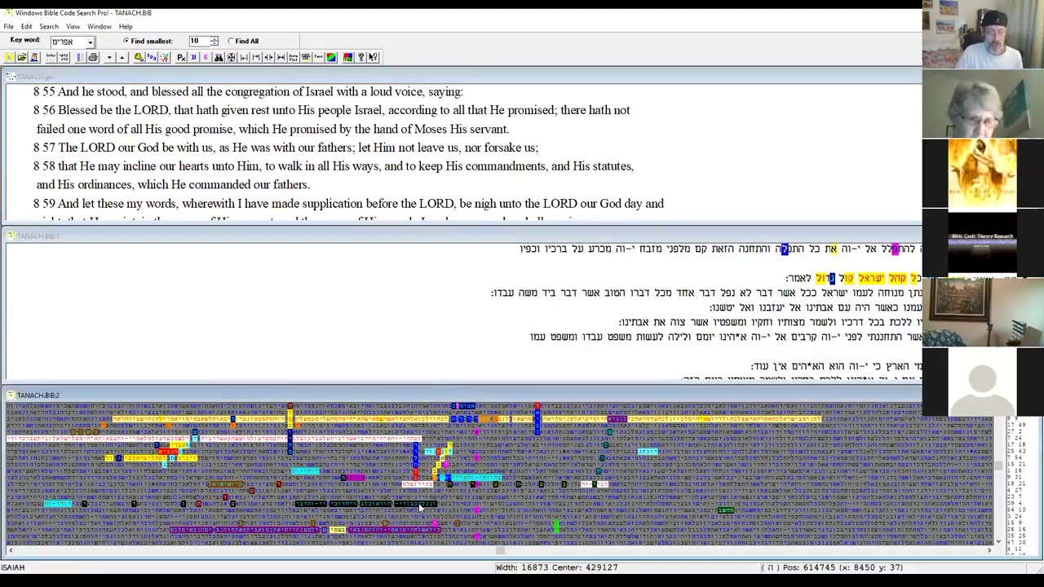
right_click(419, 508)
click(453, 475)
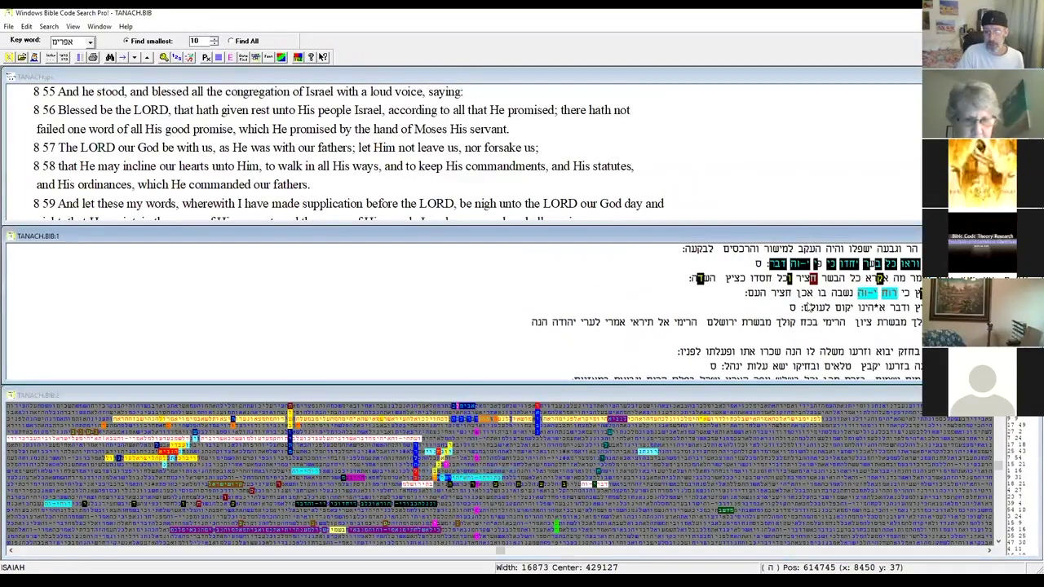
click(230, 59)
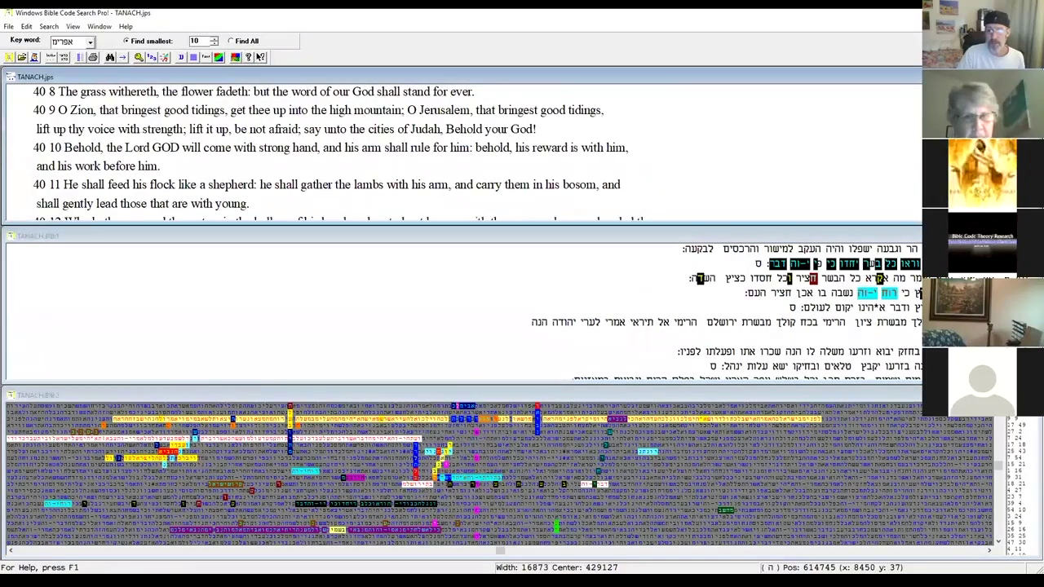
scroll(330, 153, up, 2)
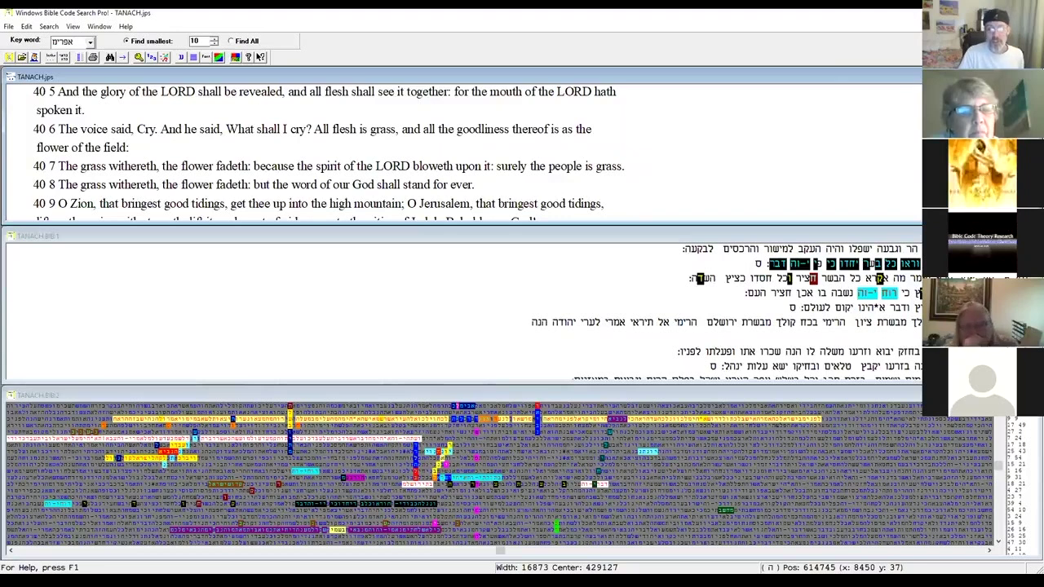
scroll(326, 147, down, 1)
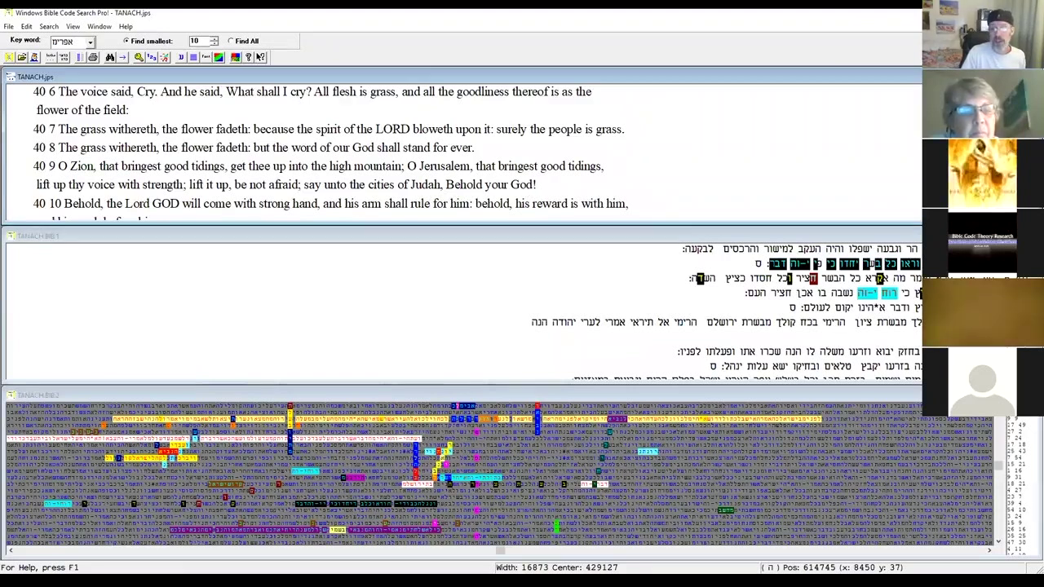
scroll(330, 151, down, 1)
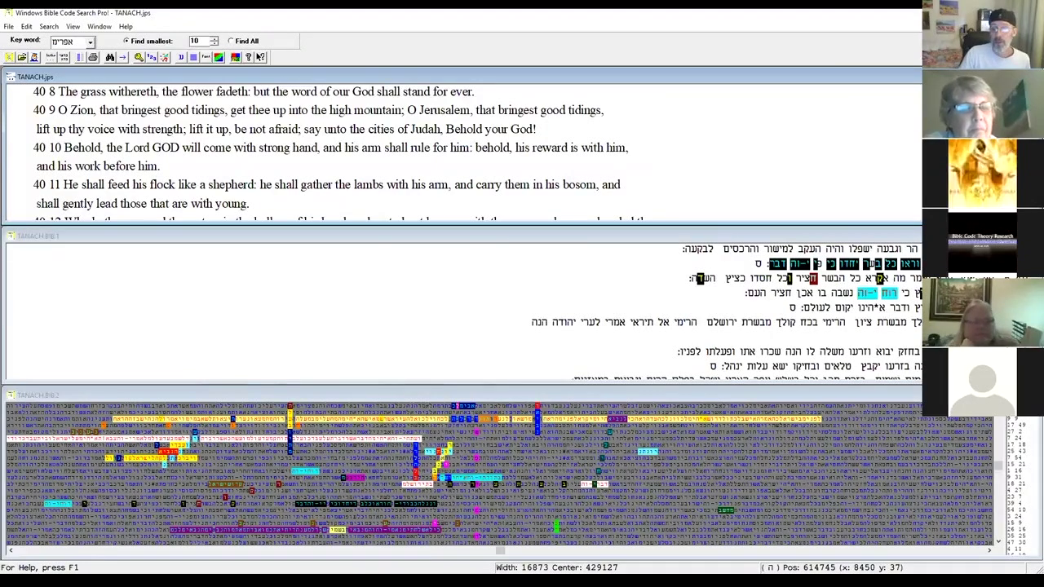
scroll(461, 147, down, 3)
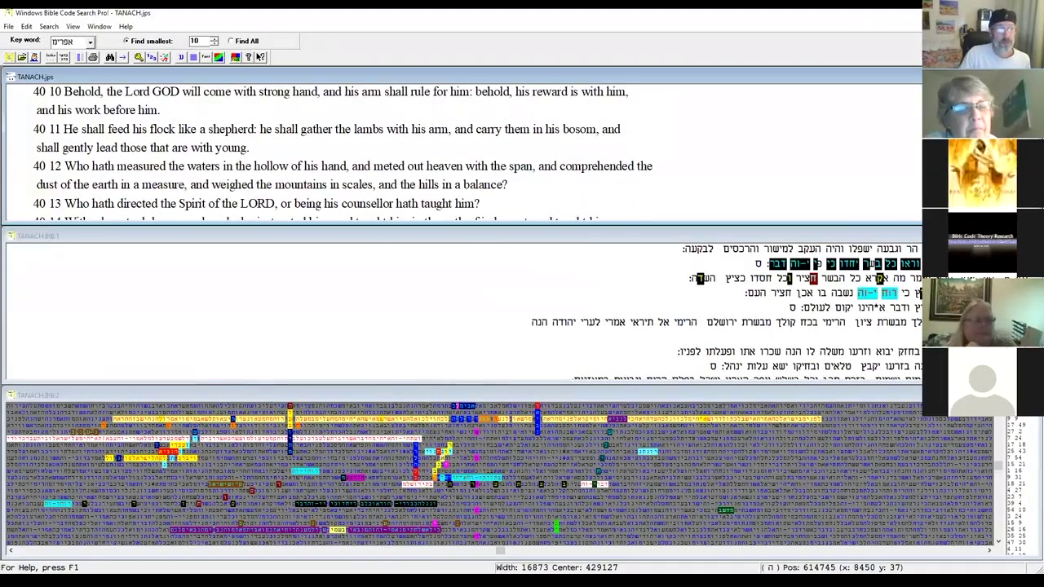
scroll(461, 147, down, 2)
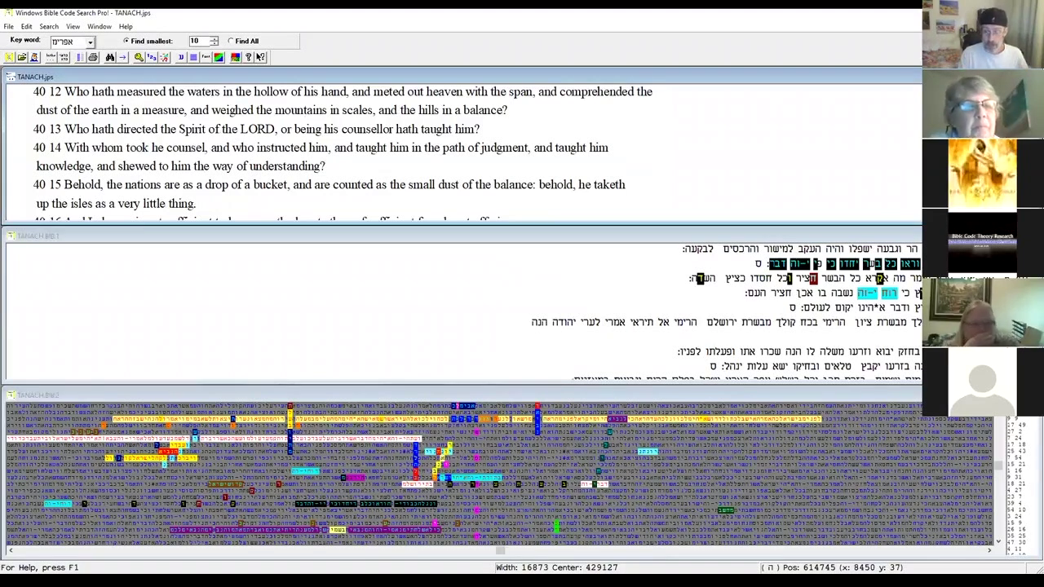
- Open the Jeremiah passage from the purple-highlighted matrix row in Hebrew and English, and show the English from verse 27:14
click(434, 532)
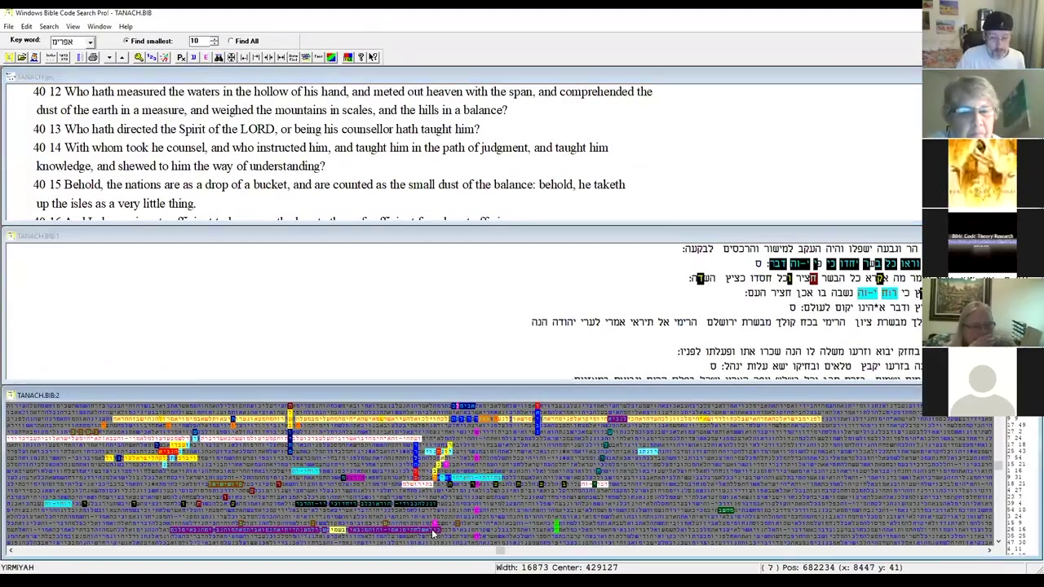
right_click(433, 532)
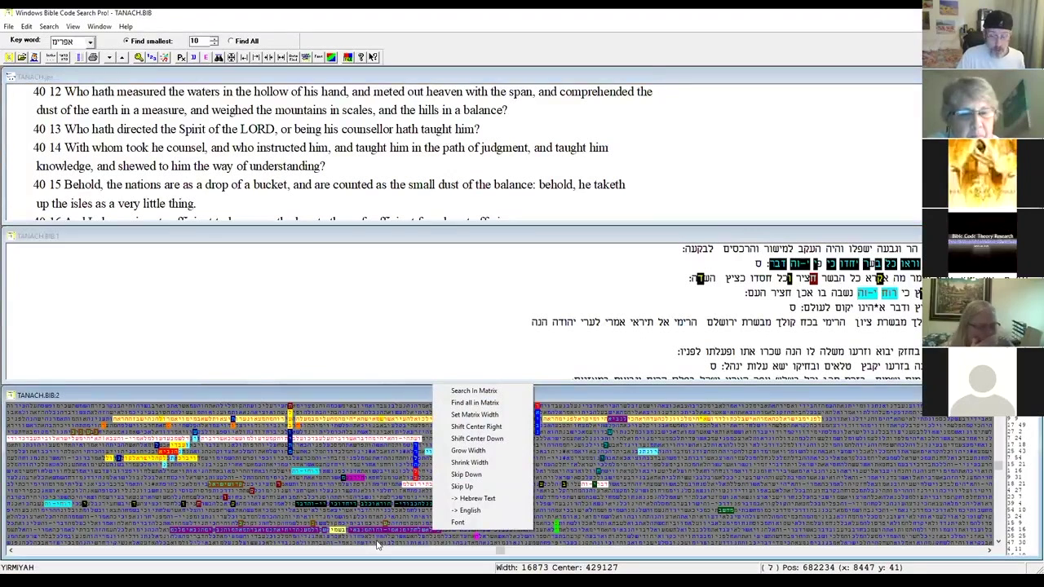
click(451, 501)
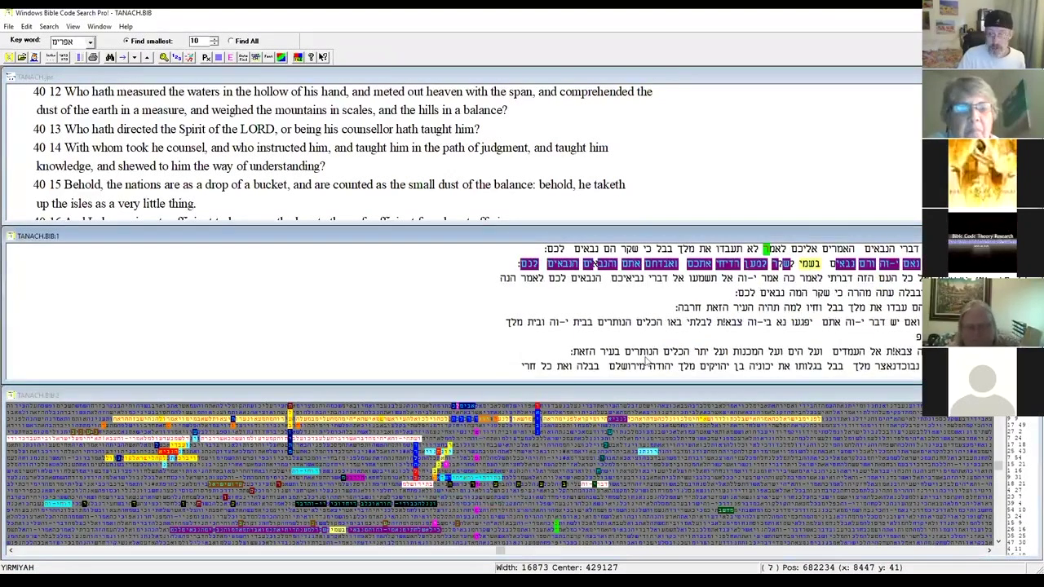
click(230, 54)
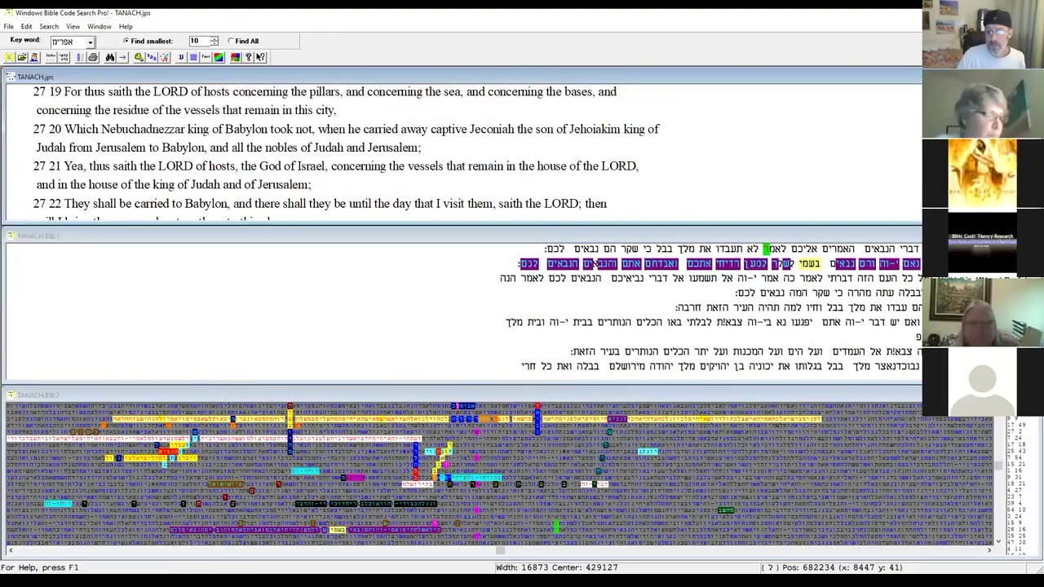
scroll(595, 263, up, 3)
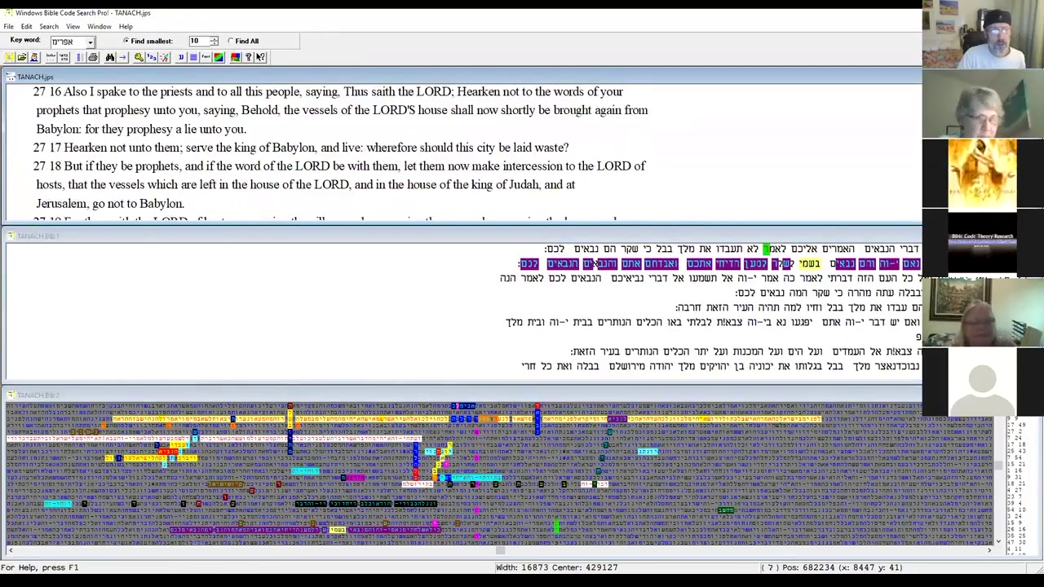
scroll(594, 263, up, 1)
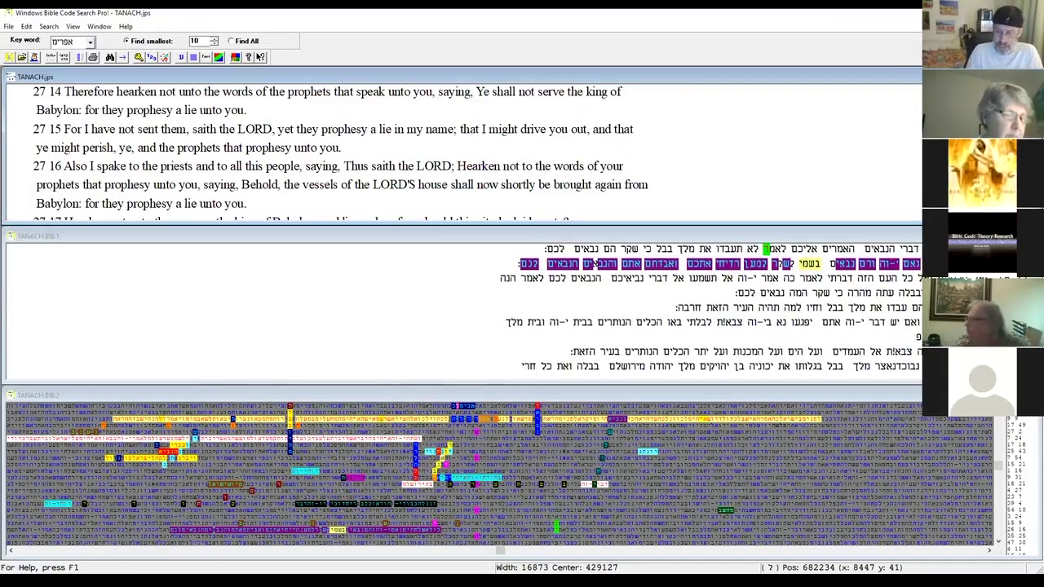
- Open the Hebrew text of Psalm 79 from the cyan-highlighted letter in the Psalms rows farther down the matrix
click(998, 541)
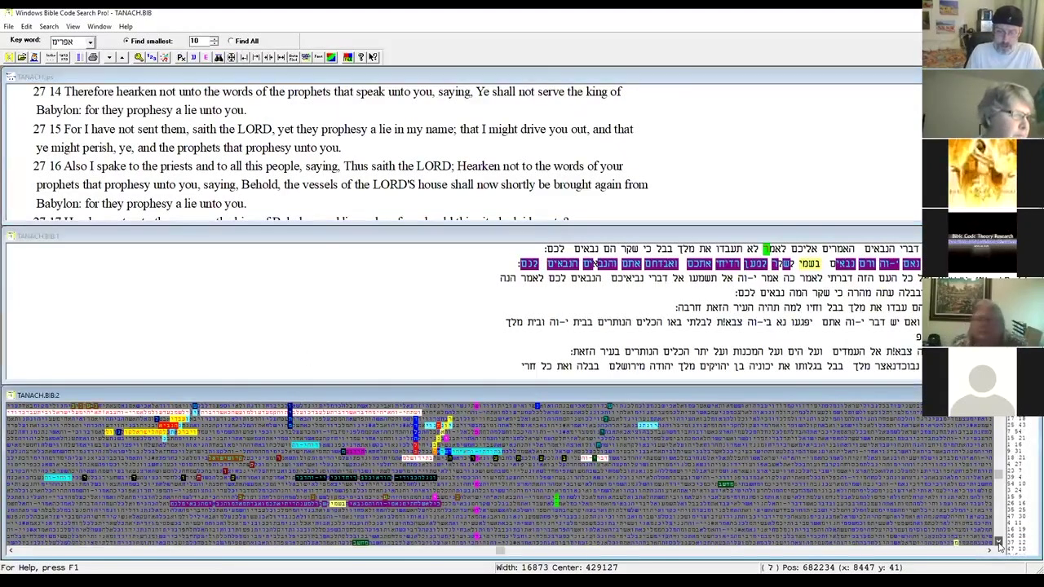
click(998, 541)
click(998, 542)
click(998, 541)
click(998, 542)
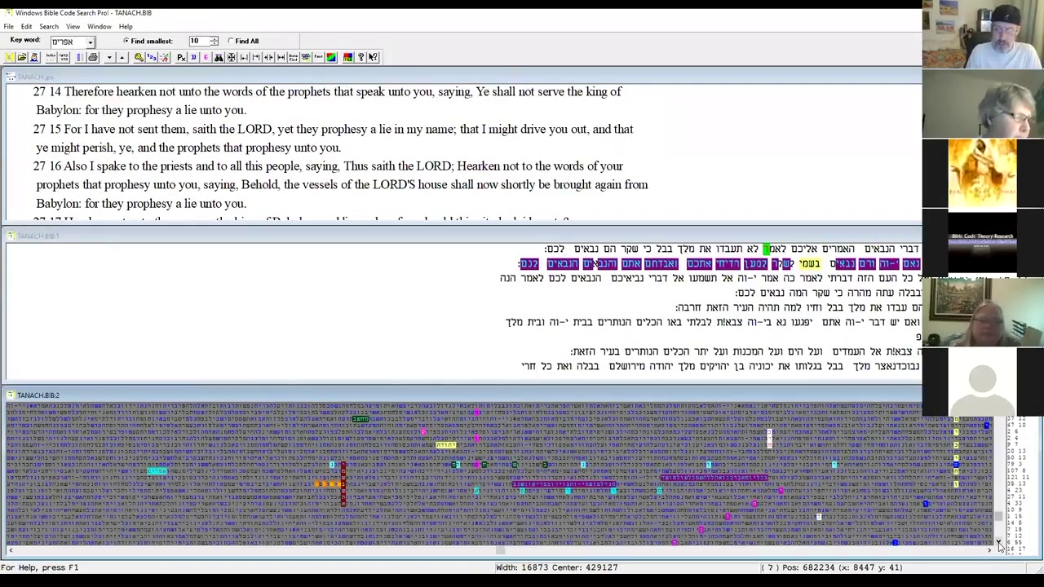
right_click(738, 478)
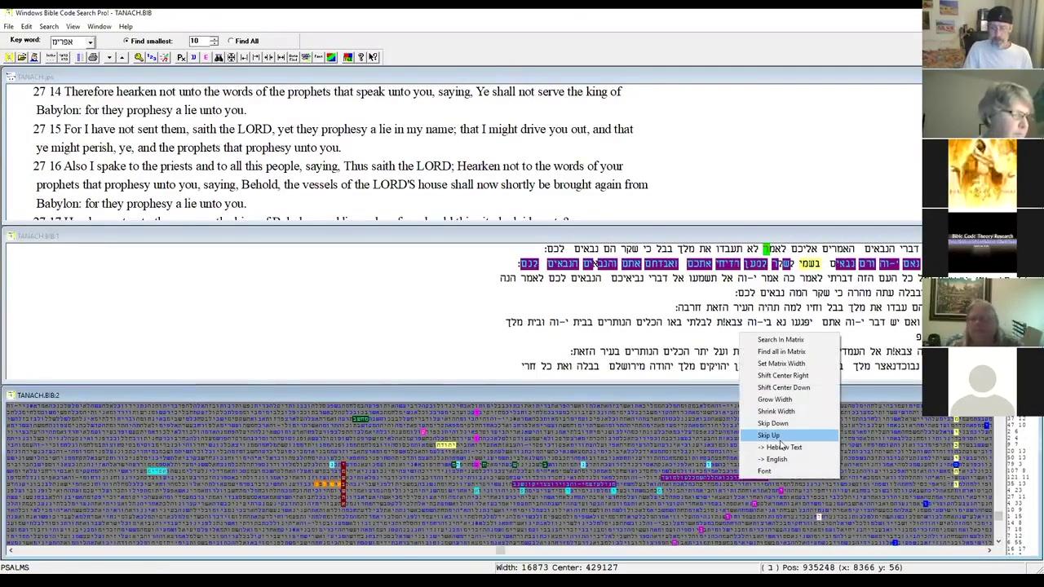
click(731, 467)
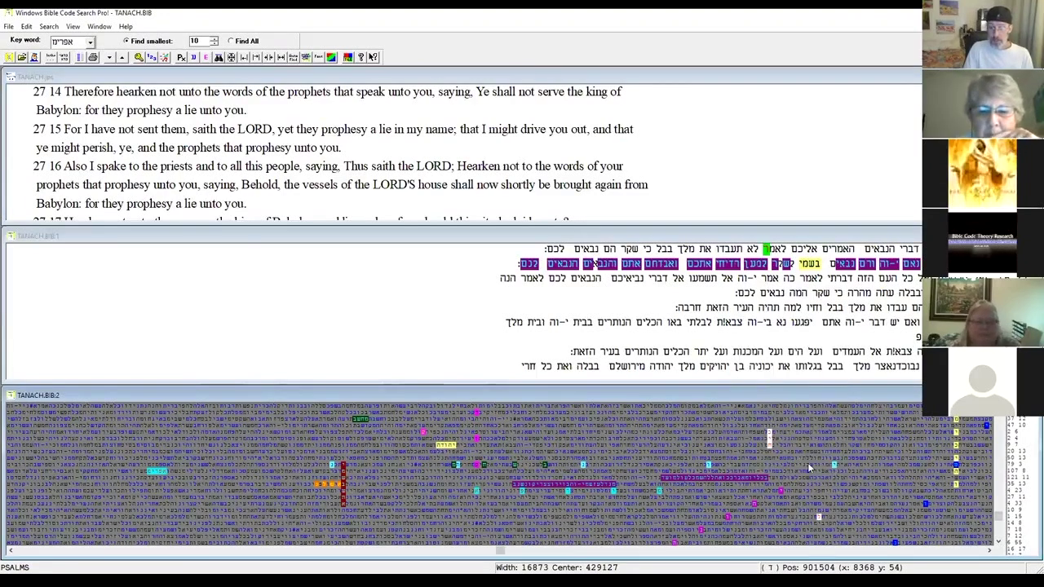
right_click(830, 463)
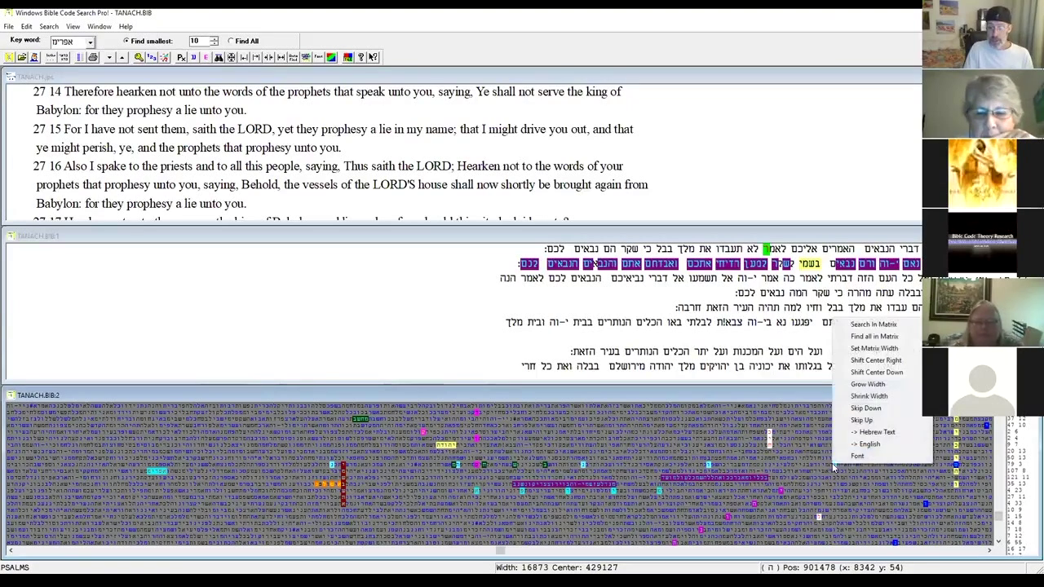
click(865, 431)
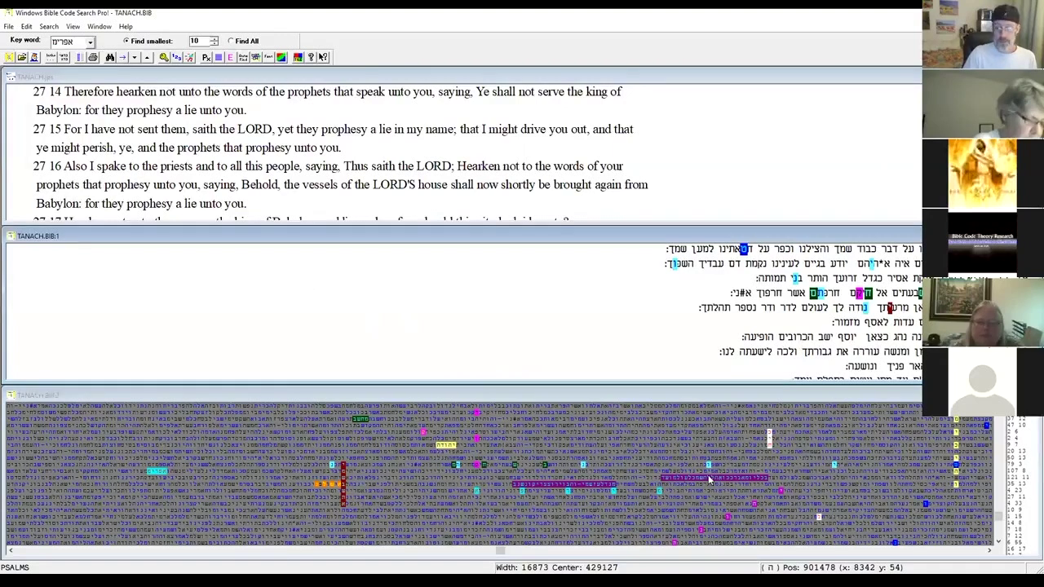
- Open the English text for the cyan-highlighted letter above the purple Psalms row, and show it from Psalm 79:1
click(724, 437)
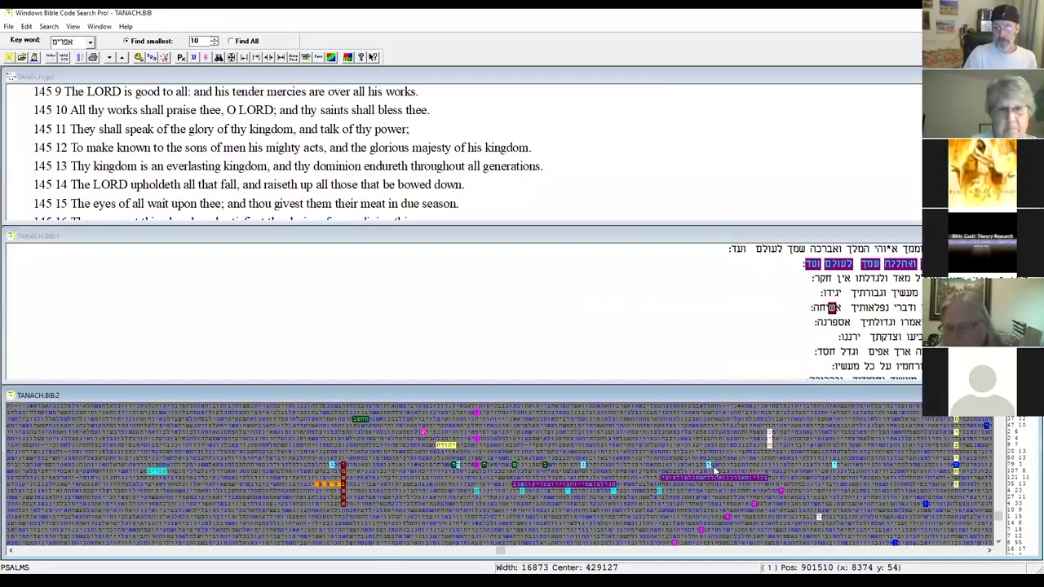
right_click(712, 465)
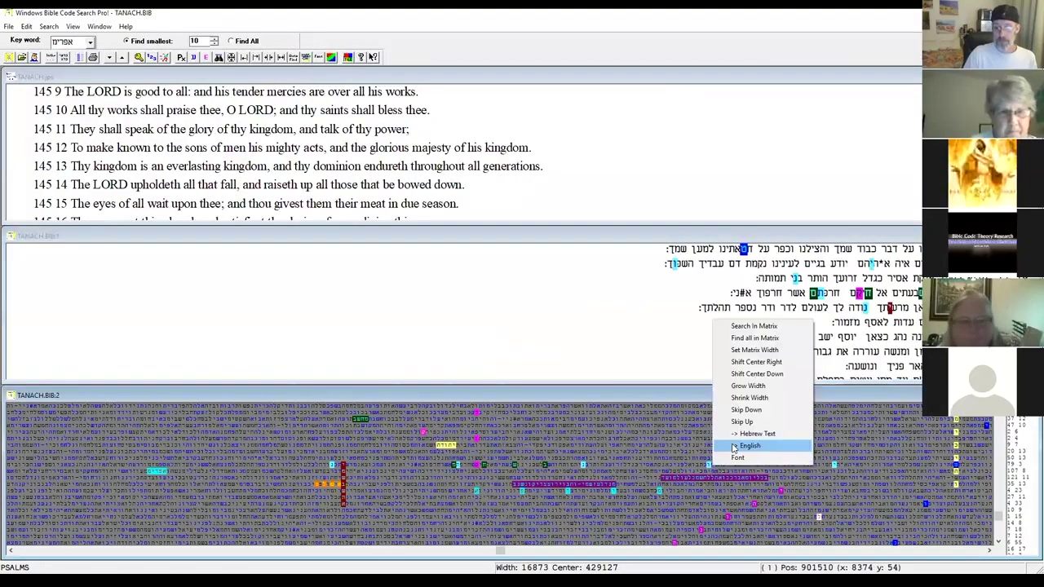
click(733, 447)
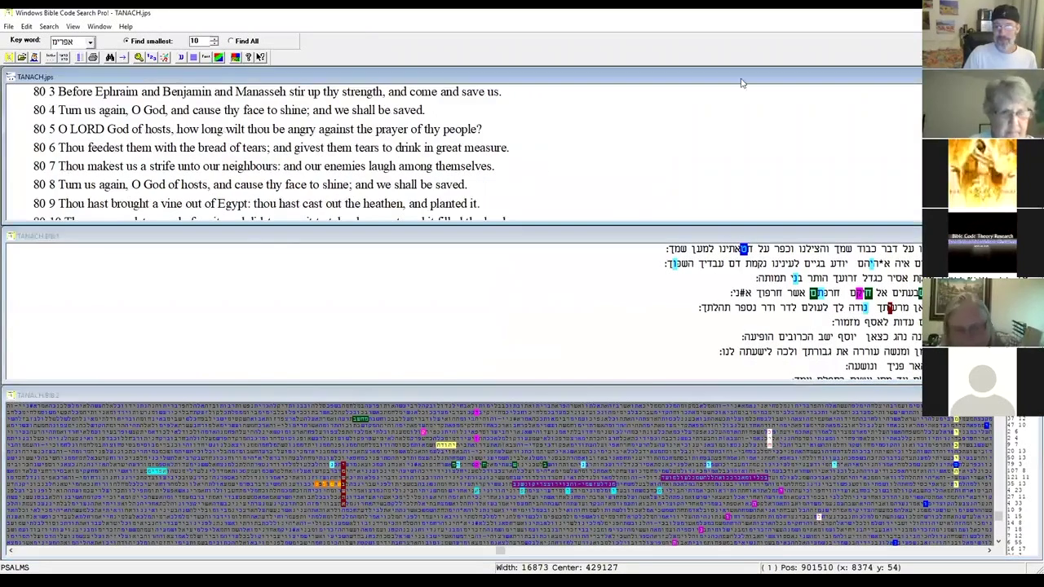
scroll(336, 153, up, 5)
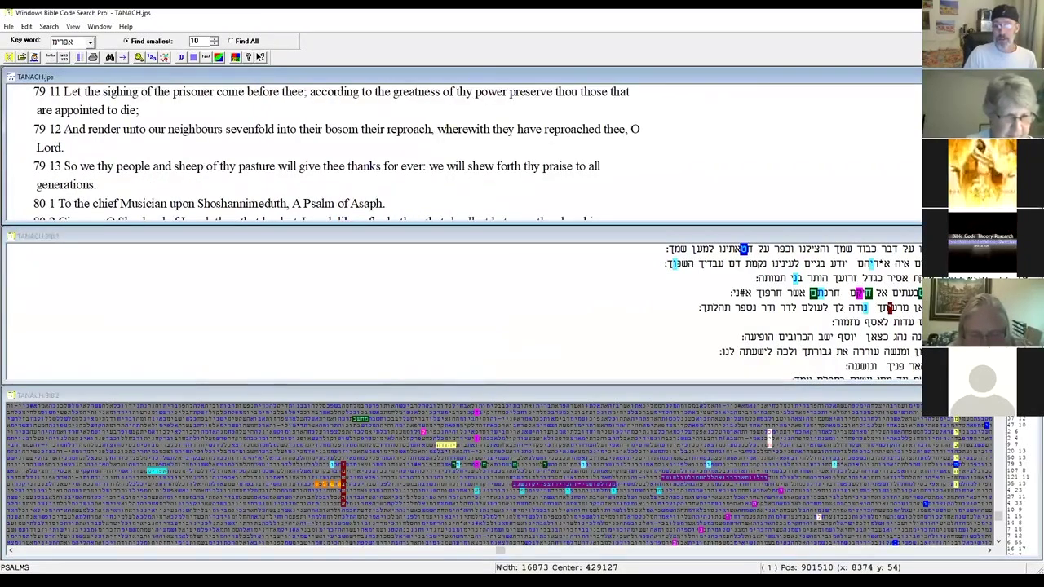
scroll(337, 153, up, 3)
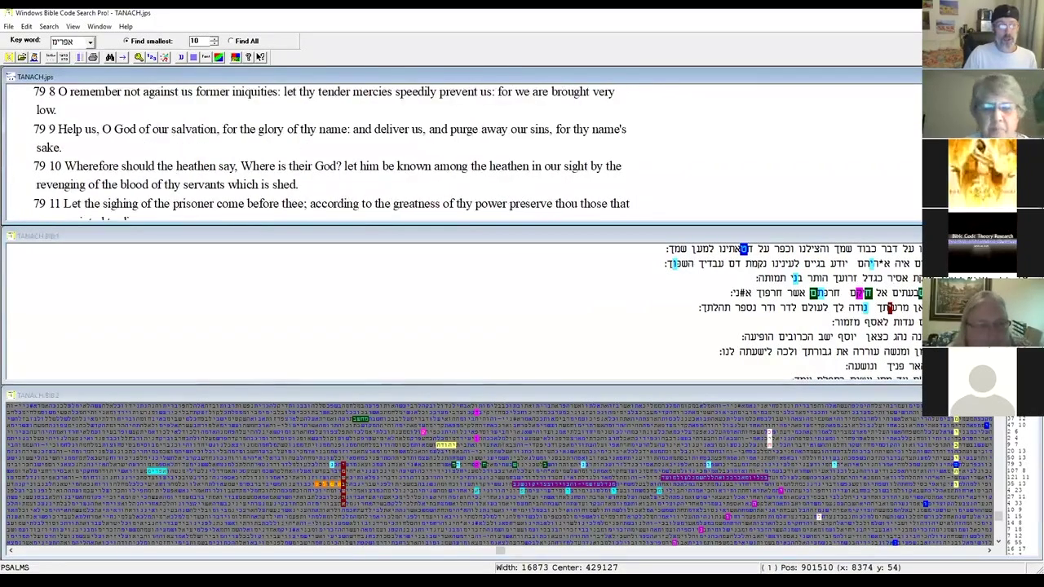
scroll(337, 153, up, 1)
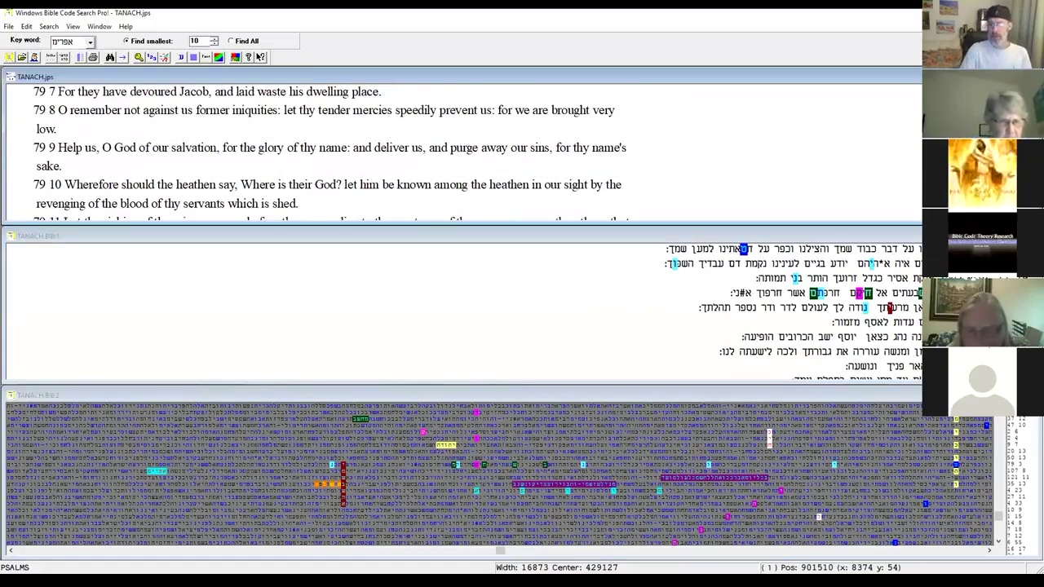
scroll(337, 147, up, 4)
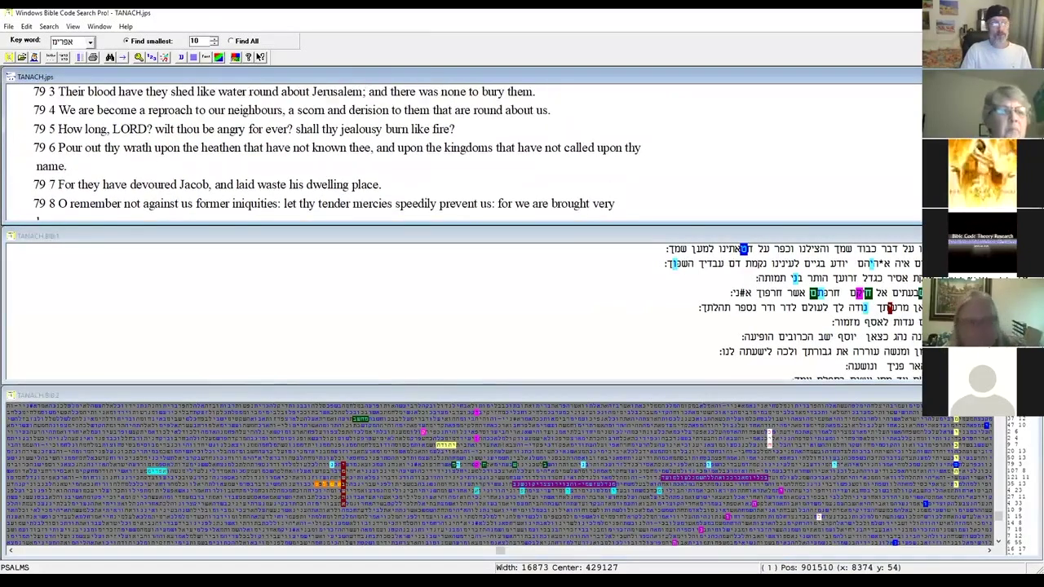
scroll(336, 154, up, 2)
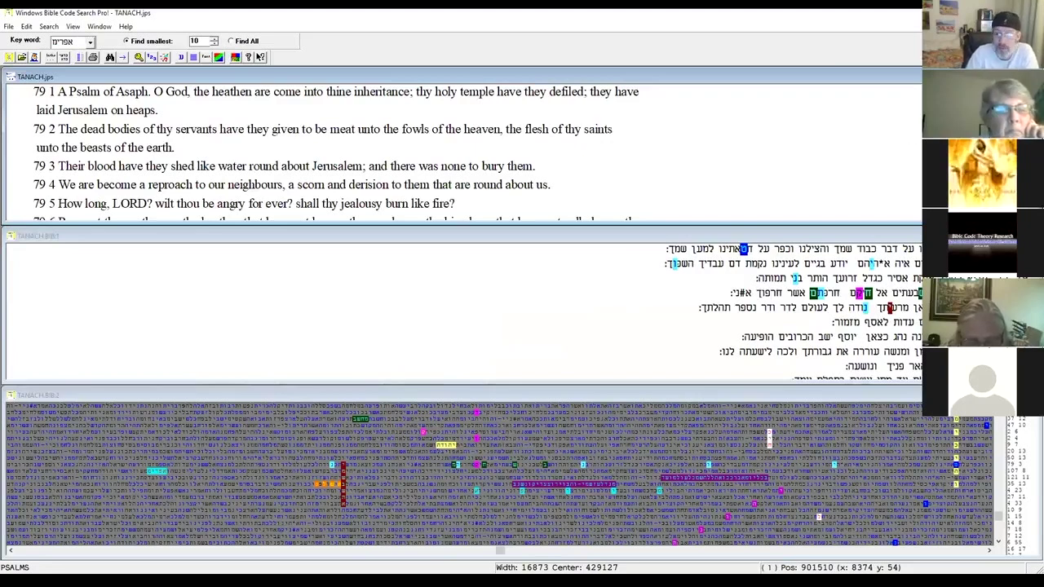
- Read the English text of Psalm 79 from verse 1 through verse 13
scroll(461, 147, down, 1)
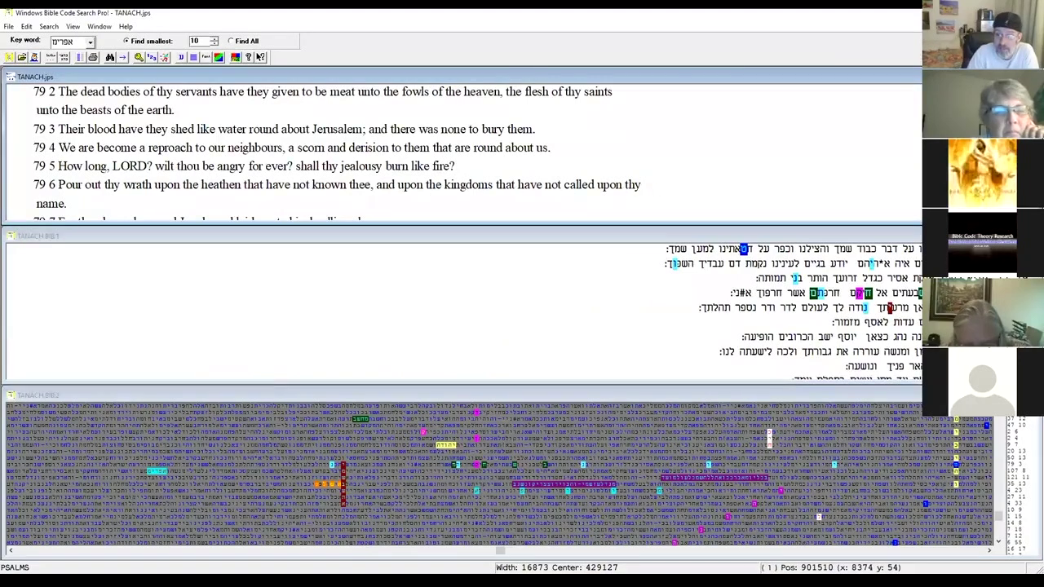
scroll(337, 153, down, 1)
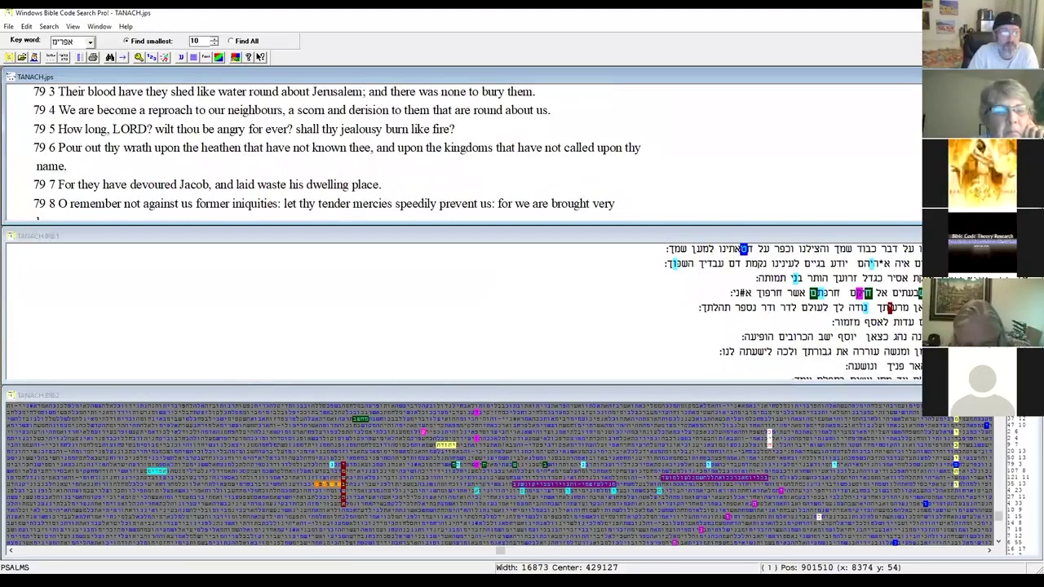
scroll(337, 153, down, 1)
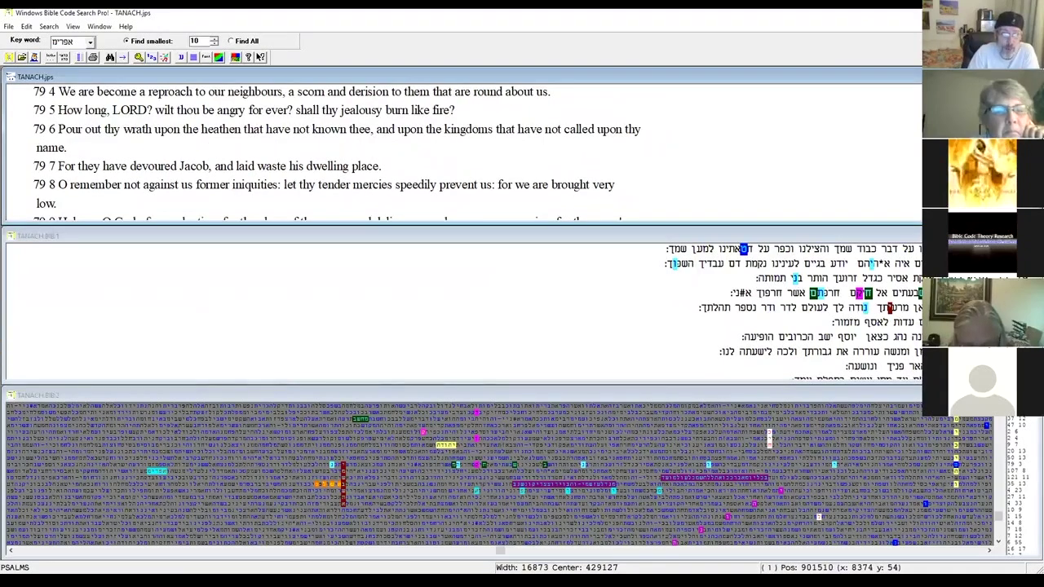
scroll(337, 153, down, 1)
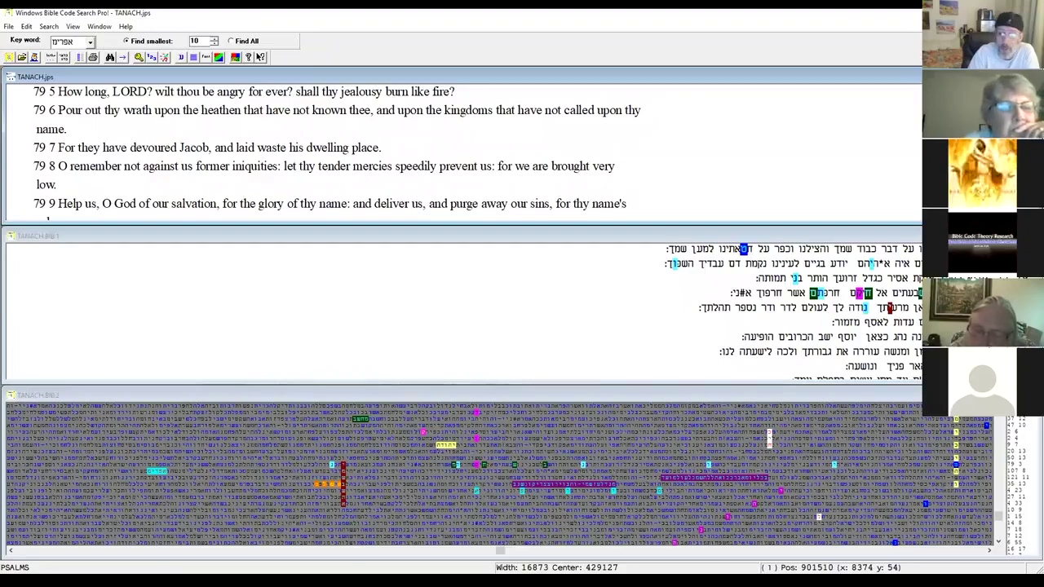
scroll(326, 151, down, 1)
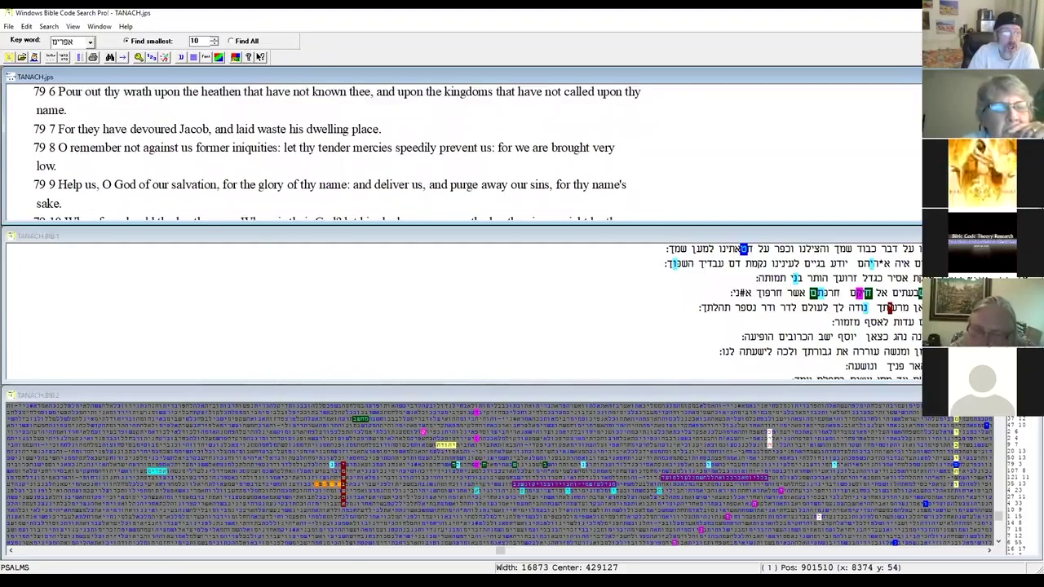
scroll(326, 147, down, 1)
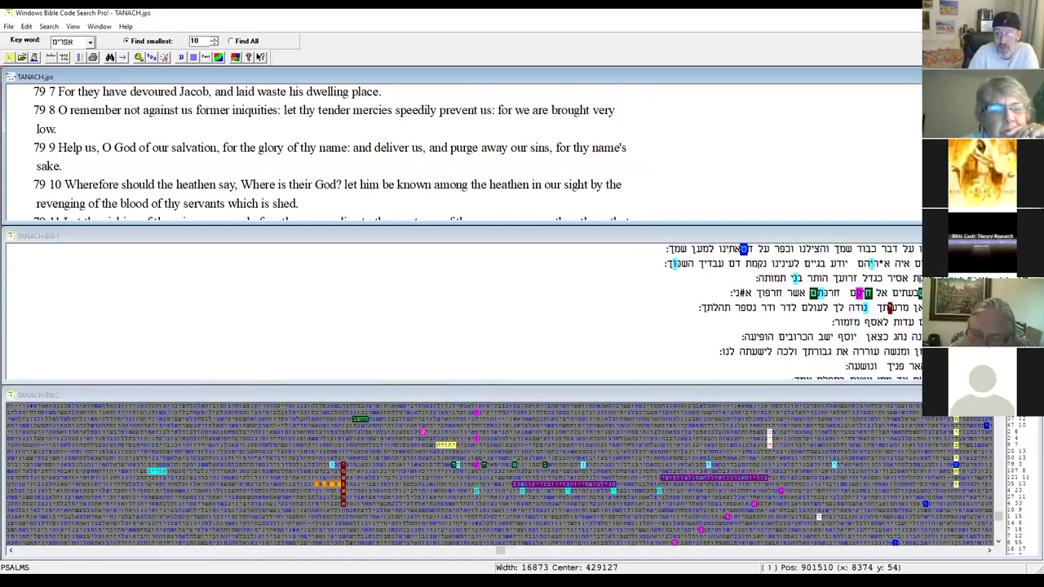
scroll(327, 146, down, 3)
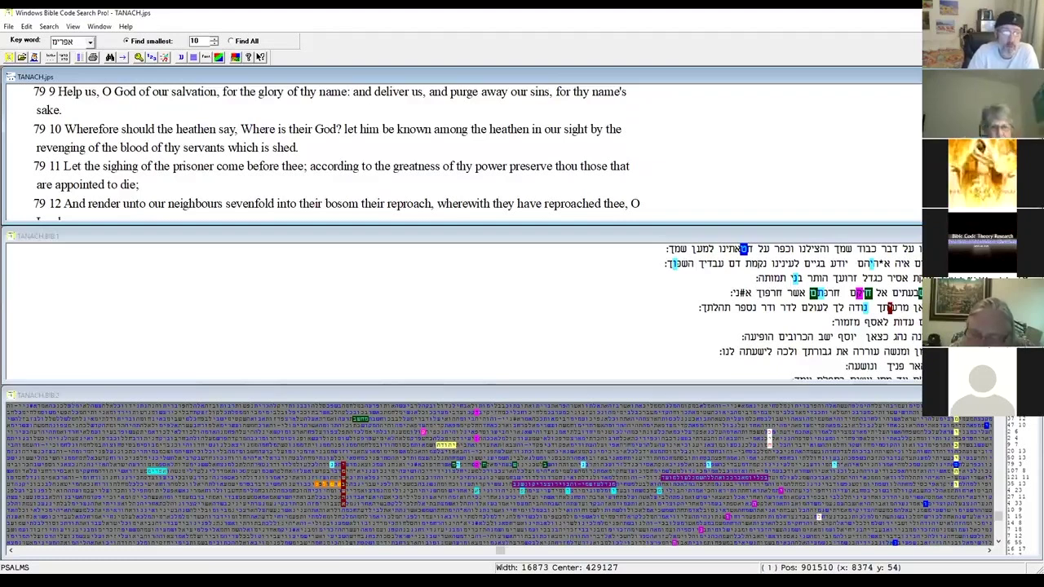
scroll(326, 147, down, 1)
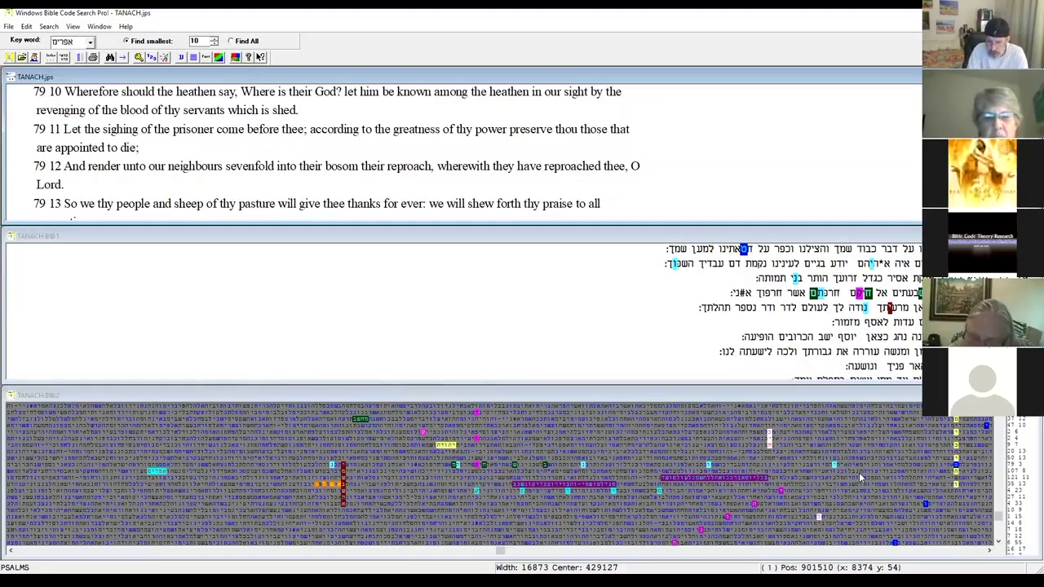
- Open the Psalm 108 passage in Hebrew and English from the matrix spot just above the end of the purple Psalms row
click(779, 475)
right_click(778, 473)
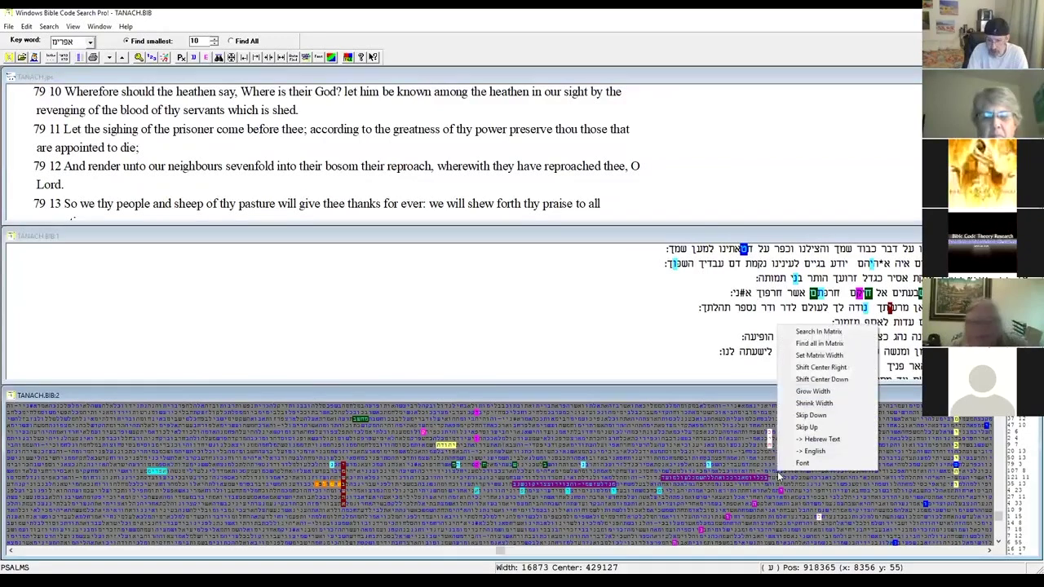
click(810, 428)
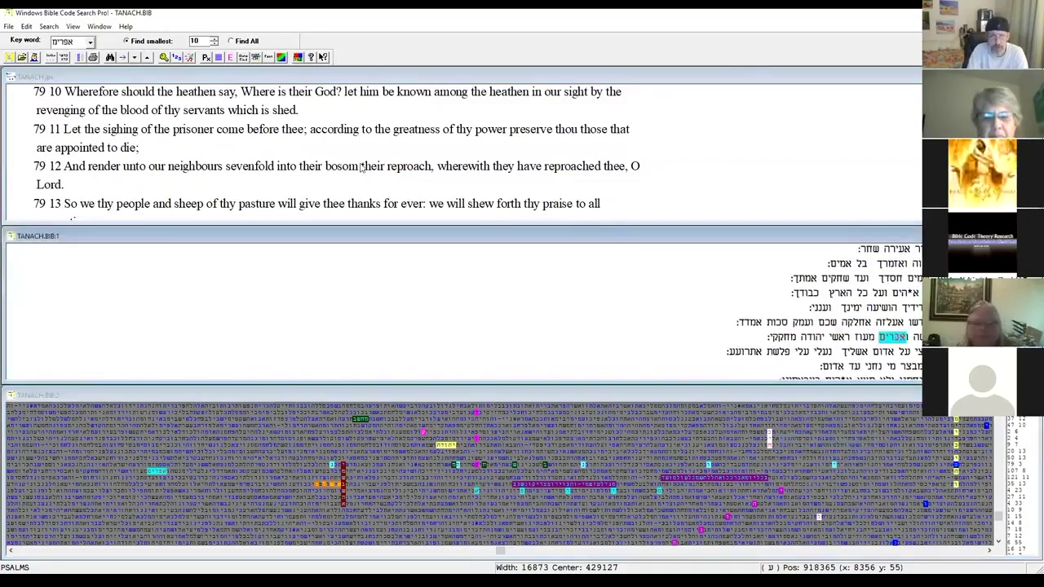
click(231, 59)
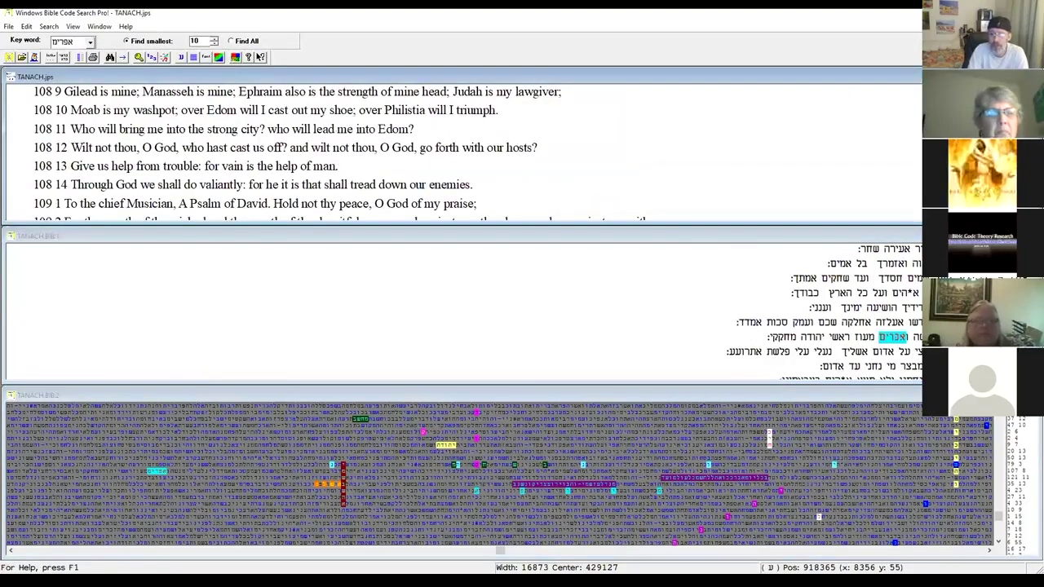
- Read the English text of Psalm 108 from verse 2 through verse 13
key(Up)
key(Up)
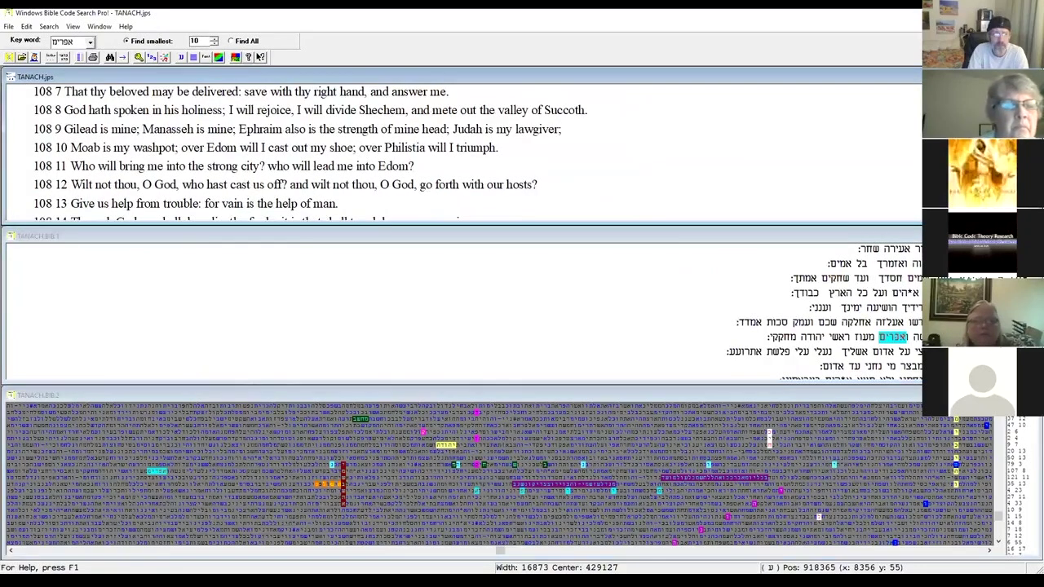
key(Up)
key(Up)
key(Up)
key(Up)
key(Up)
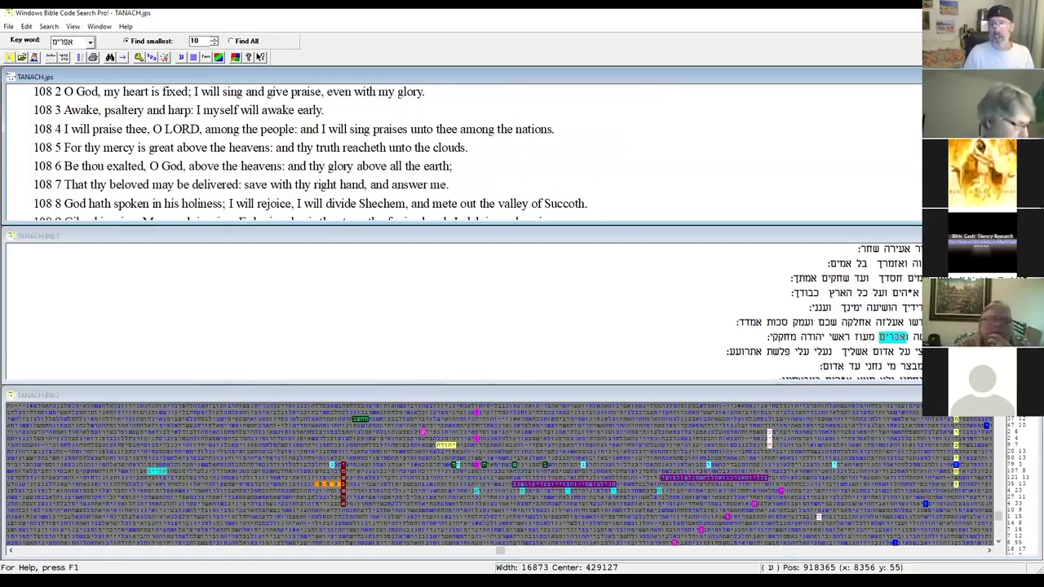
scroll(581, 186, down, 3)
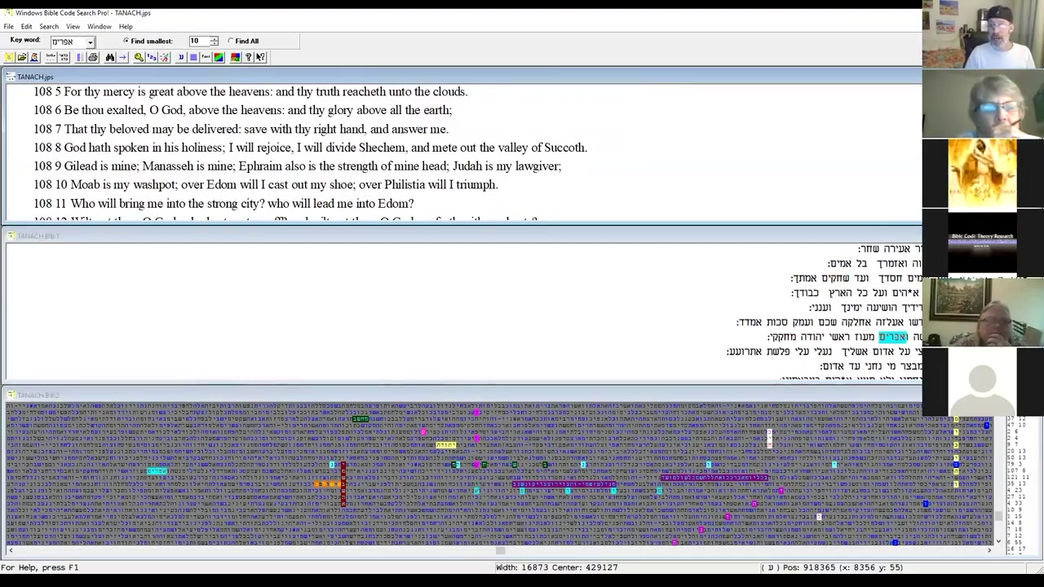
scroll(318, 146, down, 2)
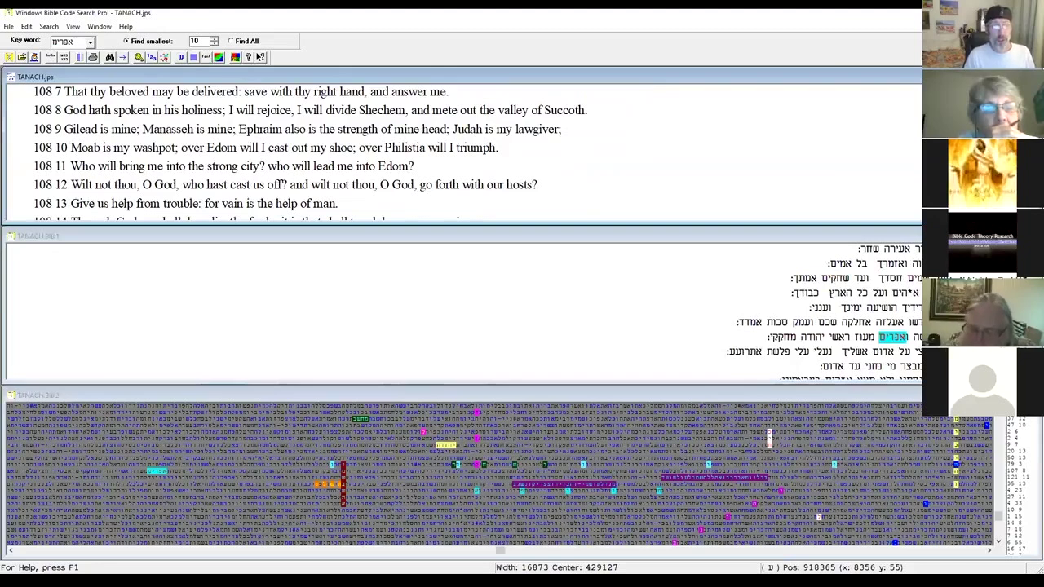
- Read the closing verse of Psalm 108 in English, verse 14
scroll(482, 147, down, 2)
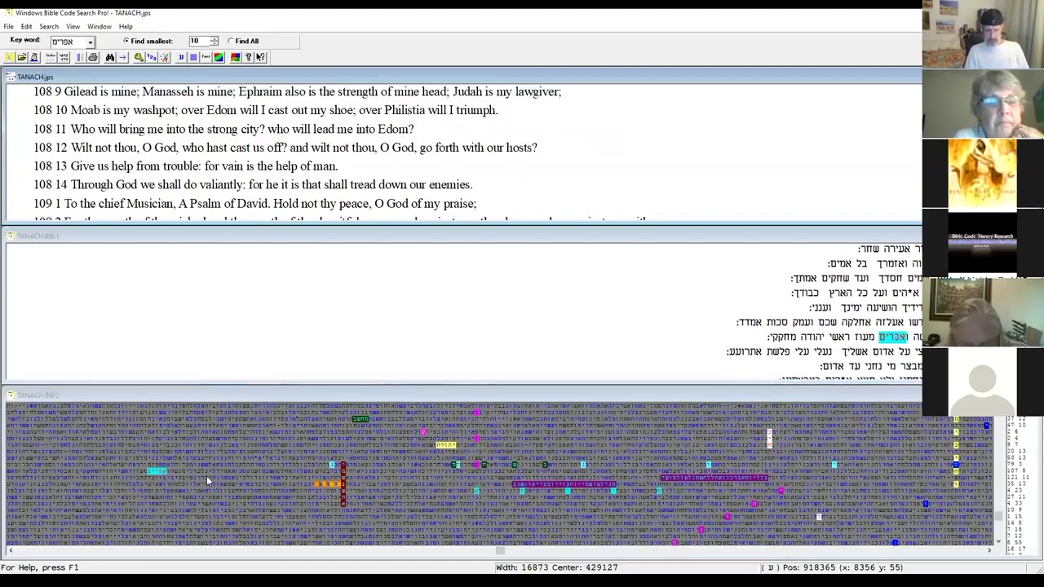
- Open the Proverbs 18 passage in Hebrew and English from the lower purple matrix row, read it from verse 10, and return to the matrix
click(610, 482)
right_click(611, 482)
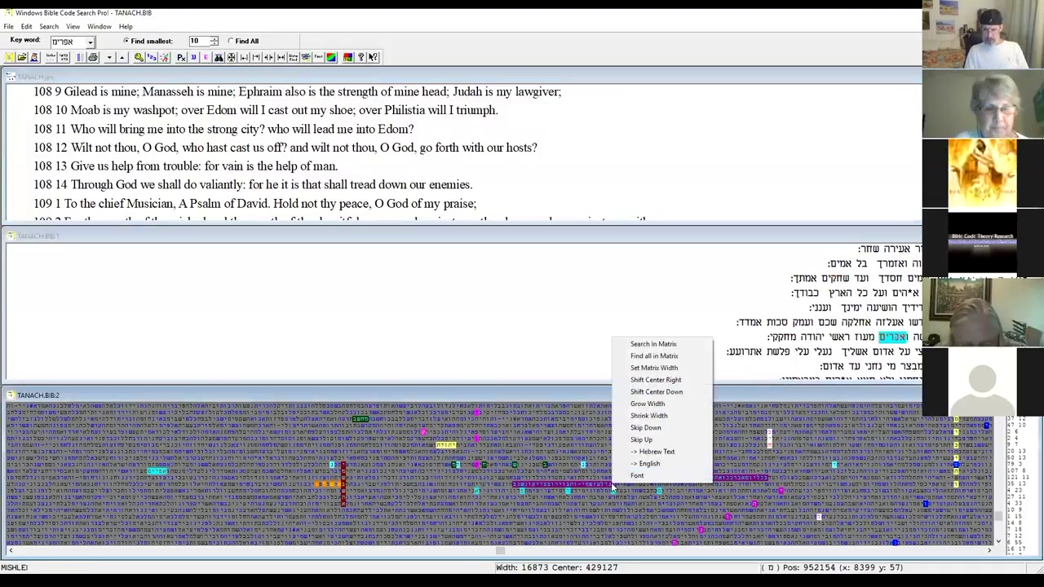
click(656, 450)
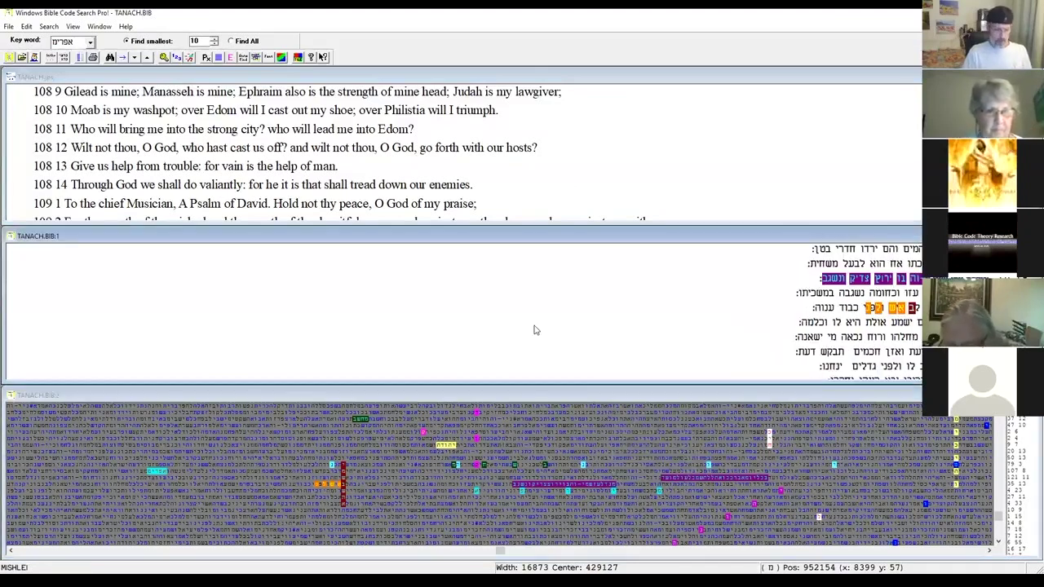
click(362, 81)
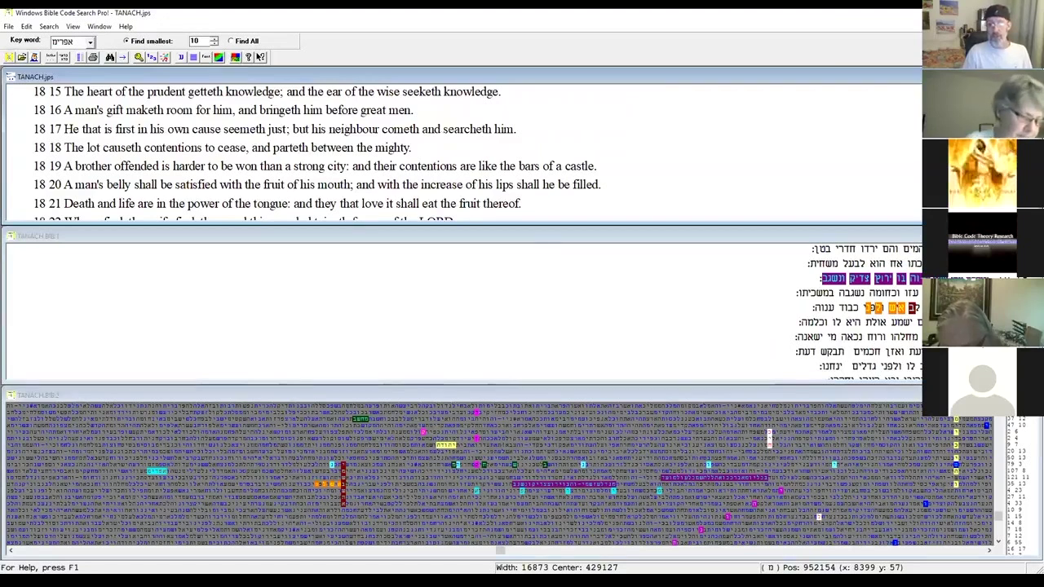
scroll(326, 147, up, 5)
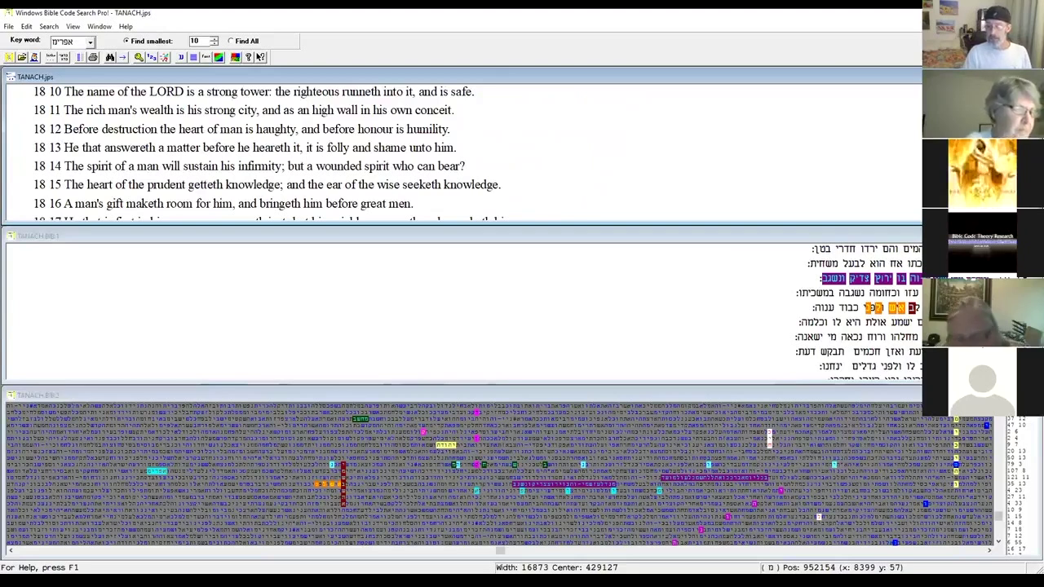
key(ctrl+F6)
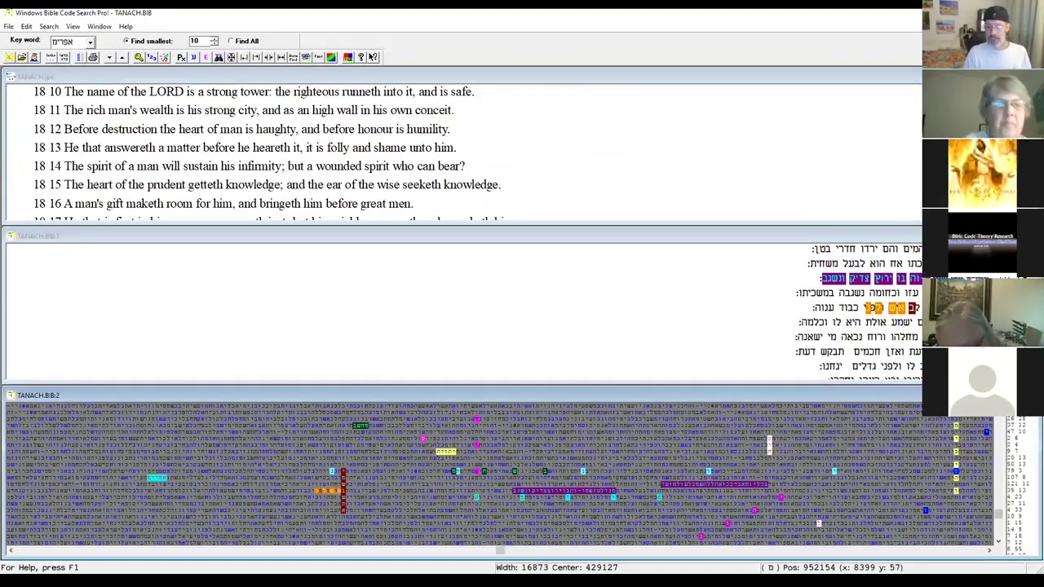